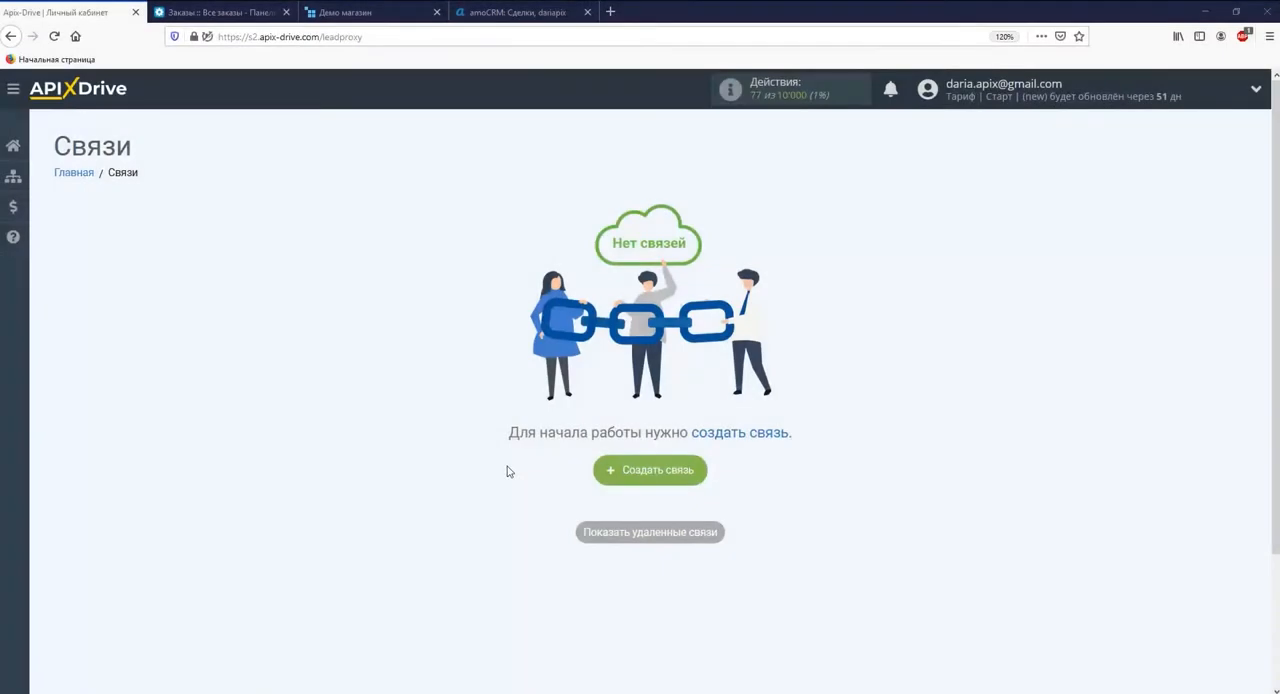
Create a new connection and choose CS-Cart as its data source system
{"action": "left_click", "coordinate": [608, 476]}
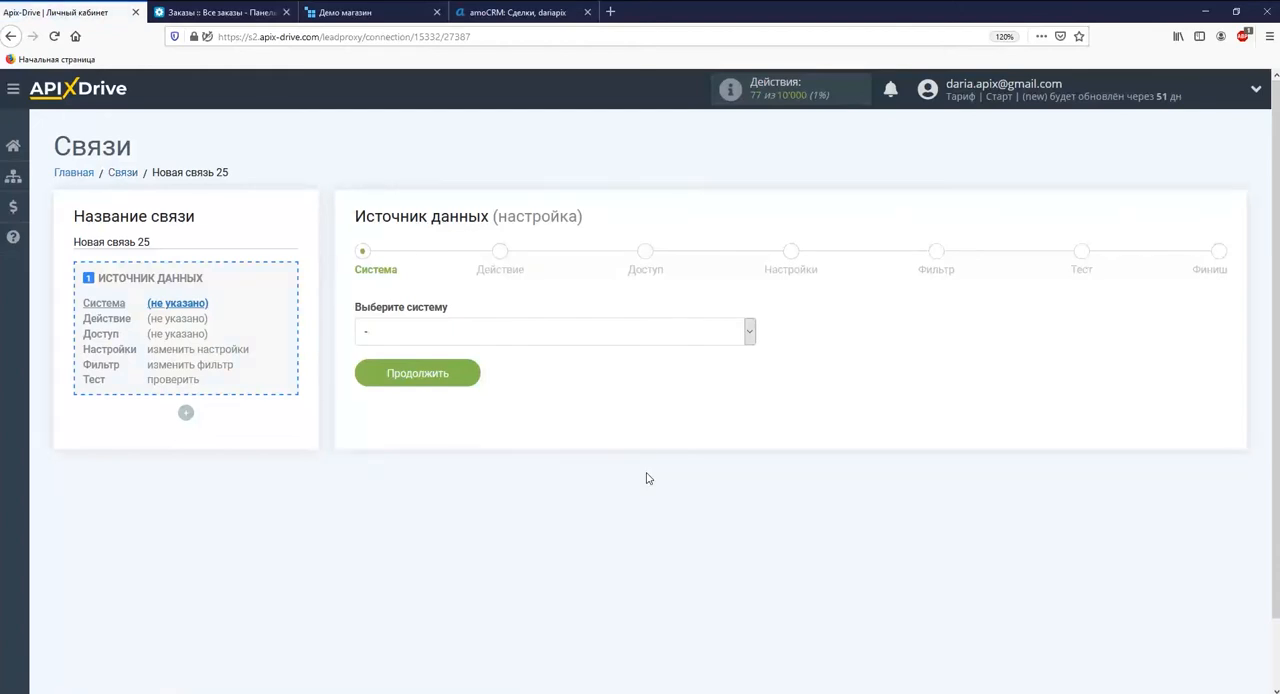
{"action": "left_click", "coordinate": [740, 331]}
{"action": "left_click_drag", "start_coordinate": [750, 366], "coordinate": [748, 410]}
{"action": "left_click", "coordinate": [630, 513]}
{"action": "left_click", "coordinate": [446, 384]}
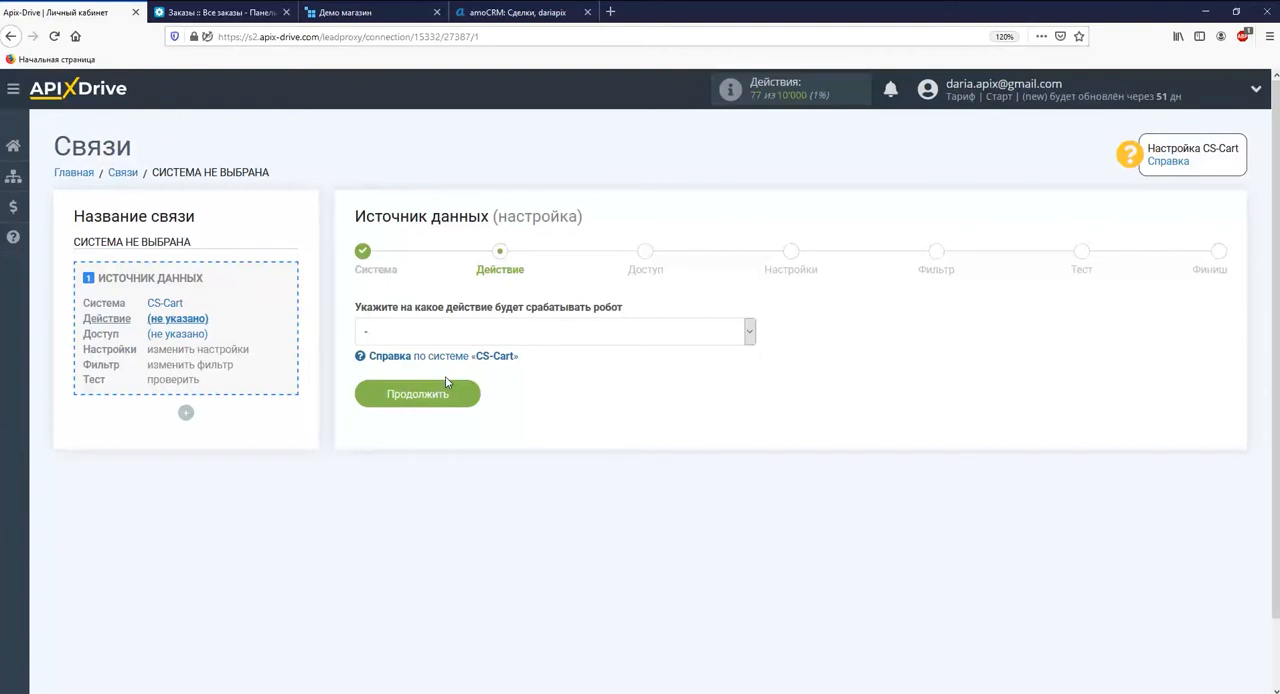
Set the data source action to "Загрузить заказы по статусу" and continue to the access stage
{"action": "left_click", "coordinate": [446, 331]}
{"action": "left_click", "coordinate": [446, 368]}
{"action": "left_click", "coordinate": [440, 394]}
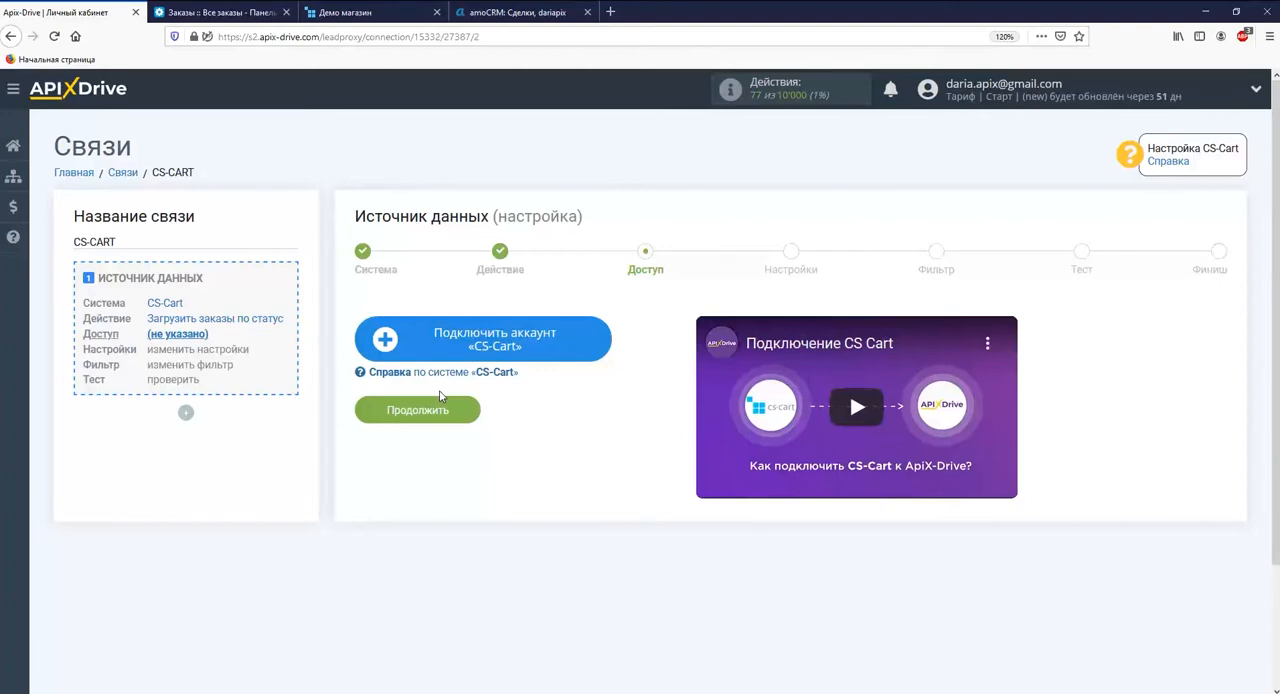
Start connecting a CS-Cart account and paste the administrator's login e-mail into the Логин field
{"action": "left_click", "coordinate": [422, 352]}
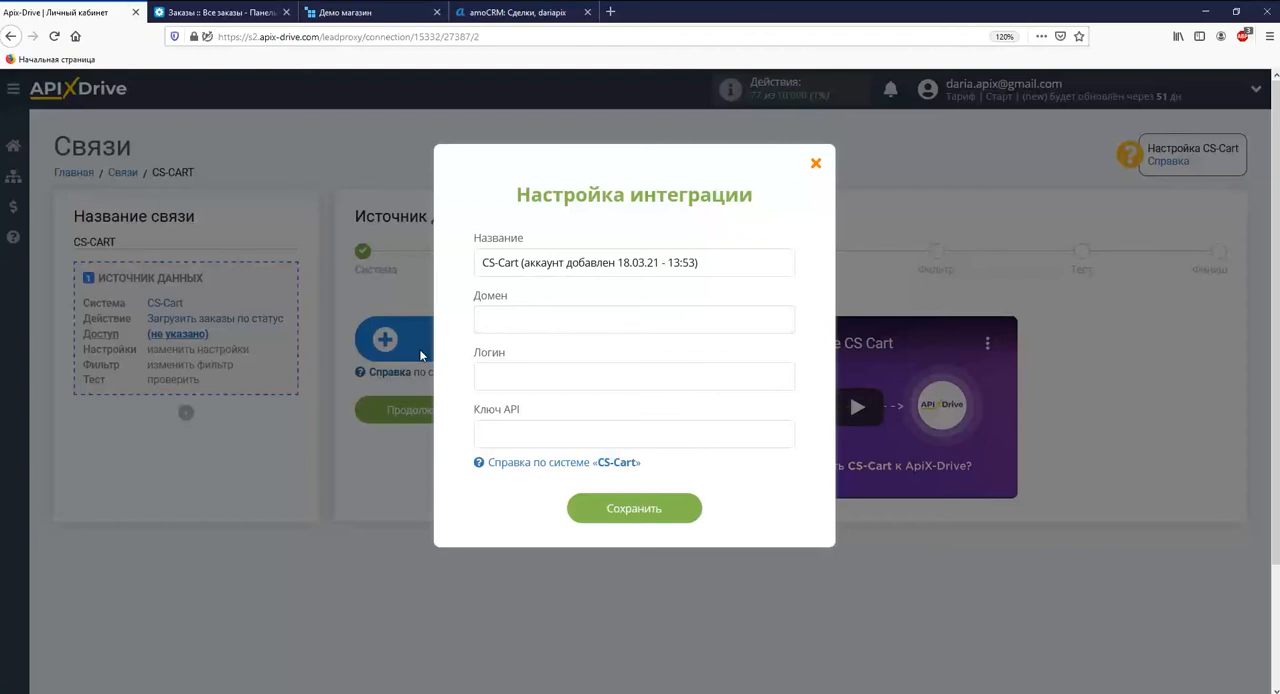
{"action": "right_click", "coordinate": [485, 376]}
{"action": "left_click", "coordinate": [515, 433]}
Copy the domain cs-cart-demo.seo24.com.ua from the CS-Cart admin page's address and paste it into the integration's Домен field
{"action": "left_click", "coordinate": [207, 15]}
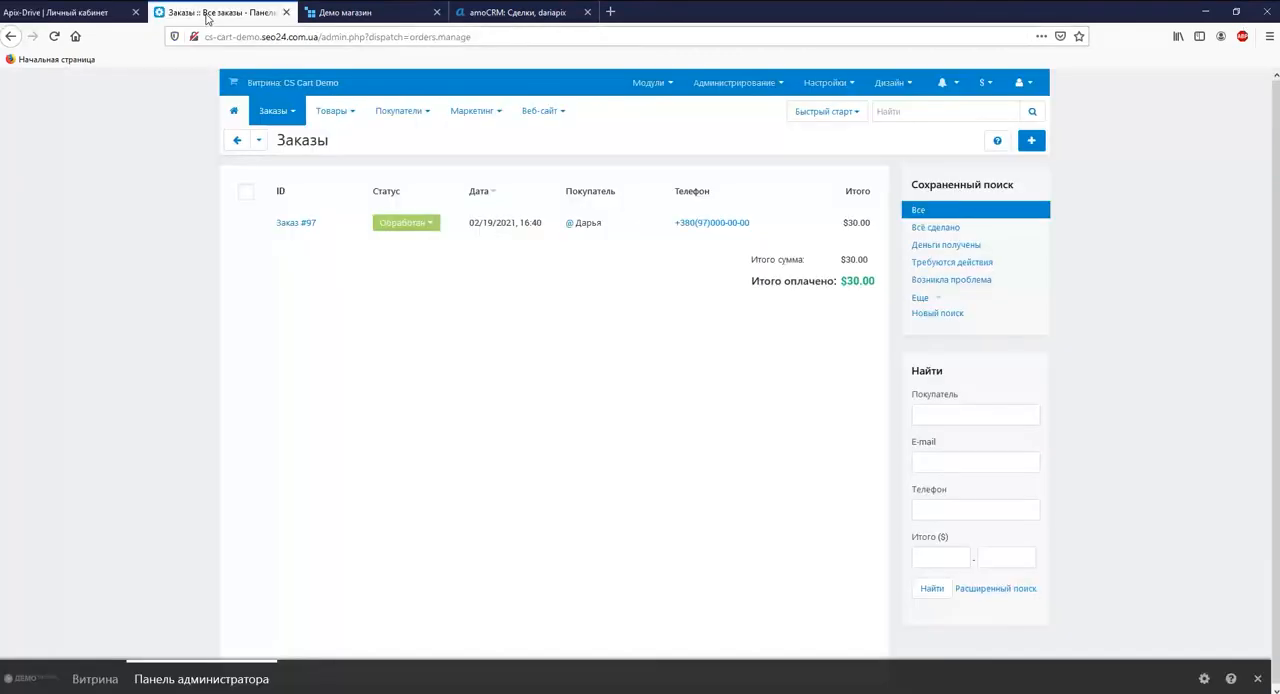
{"action": "left_click_drag", "start_coordinate": [205, 36], "coordinate": [319, 37]}
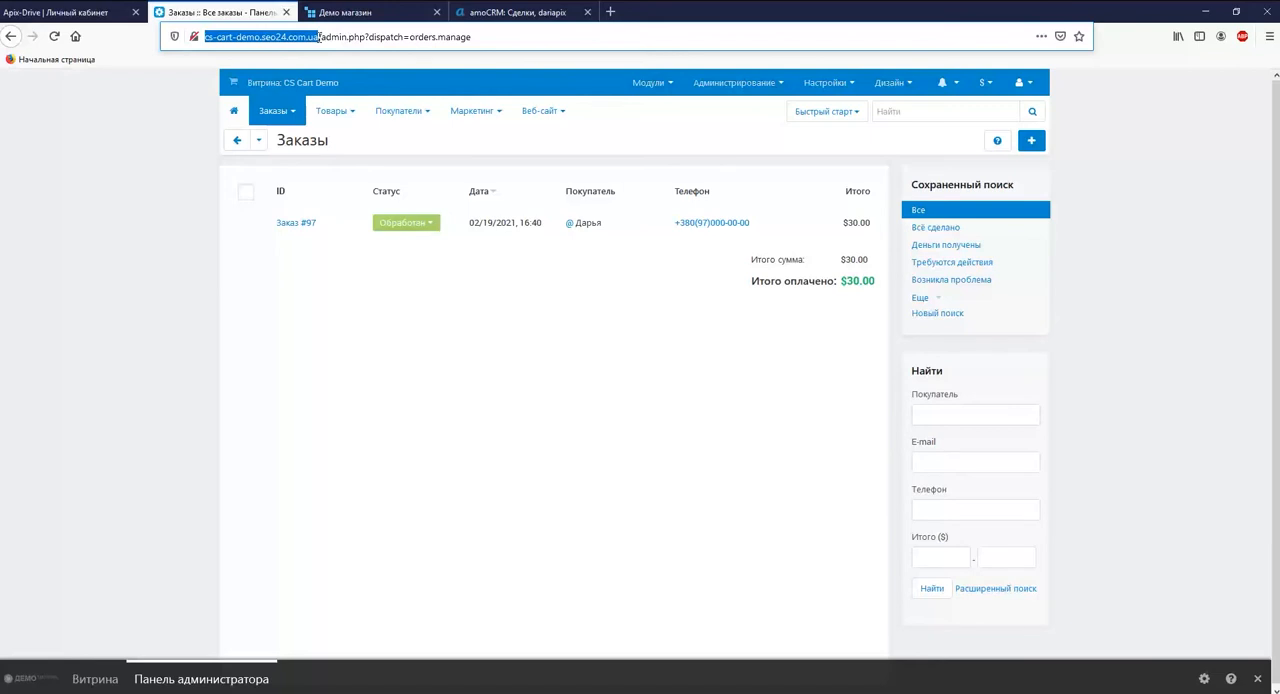
{"action": "right_click", "coordinate": [319, 37]}
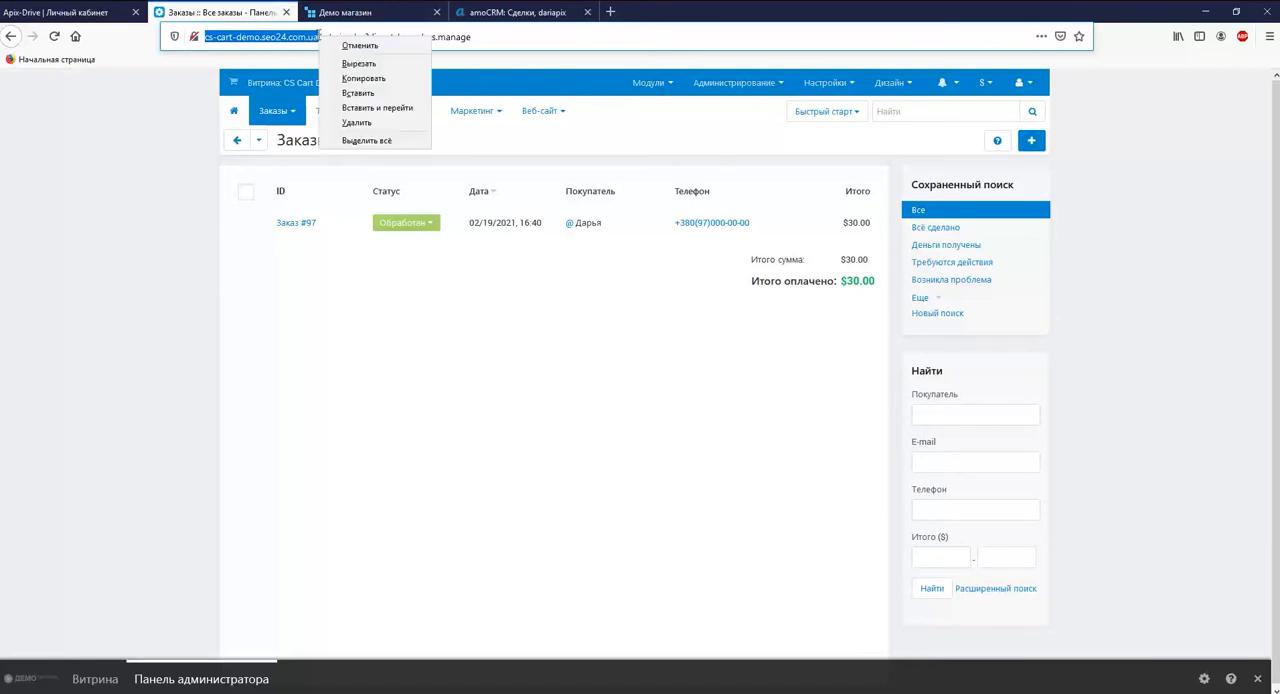
{"action": "left_click", "coordinate": [346, 78]}
{"action": "left_click", "coordinate": [83, 17]}
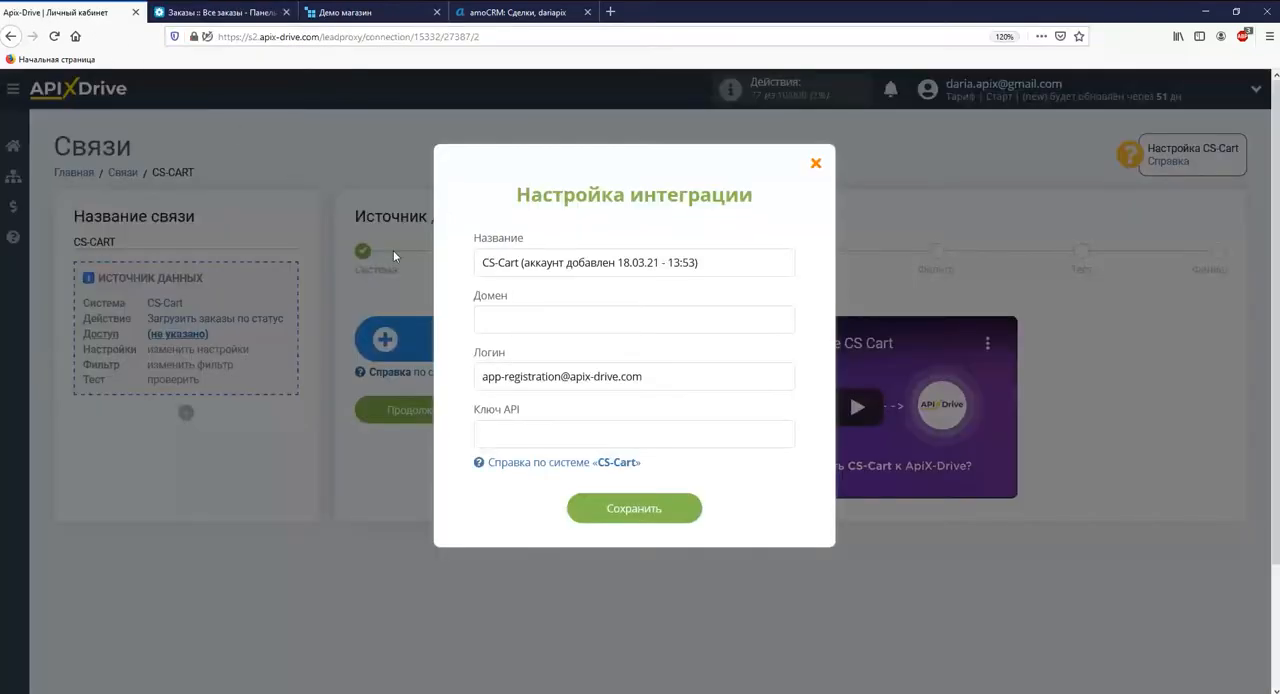
{"action": "right_click", "coordinate": [511, 318]}
{"action": "left_click", "coordinate": [560, 372]}
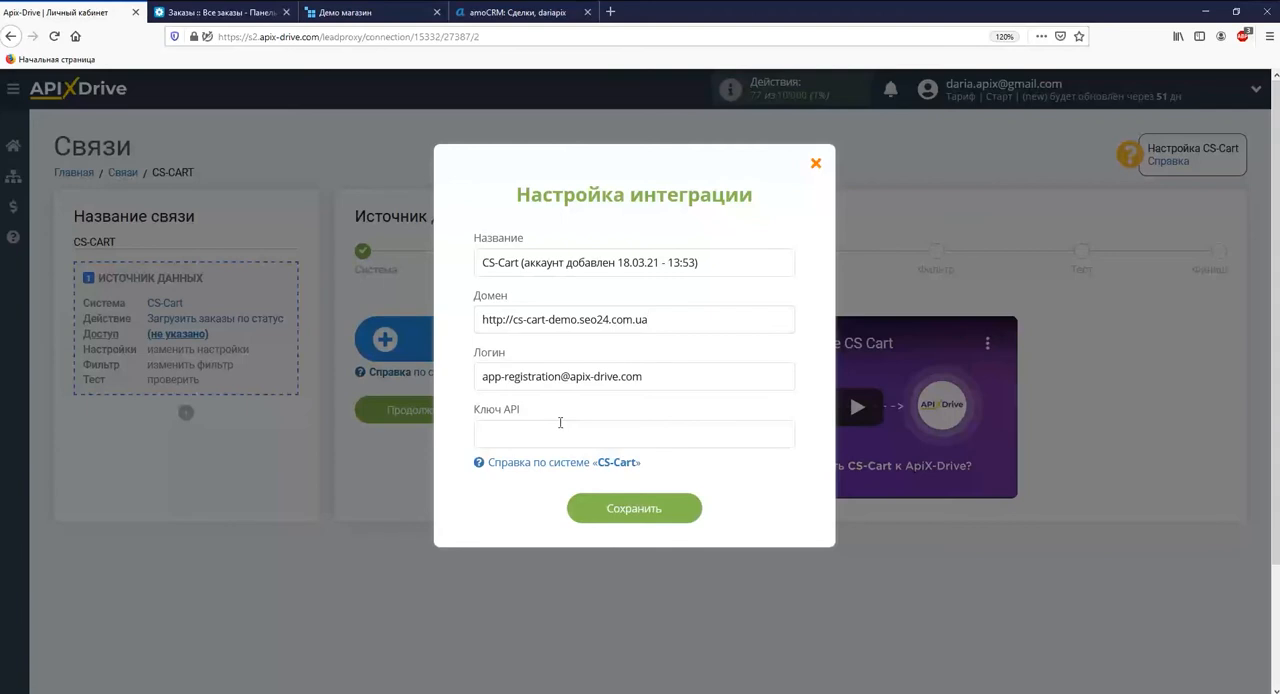
Switch to the CS-Cart admin panel and open the main administrator's API access settings
{"action": "left_click", "coordinate": [222, 12]}
{"action": "mouse_move", "coordinate": [398, 110]}
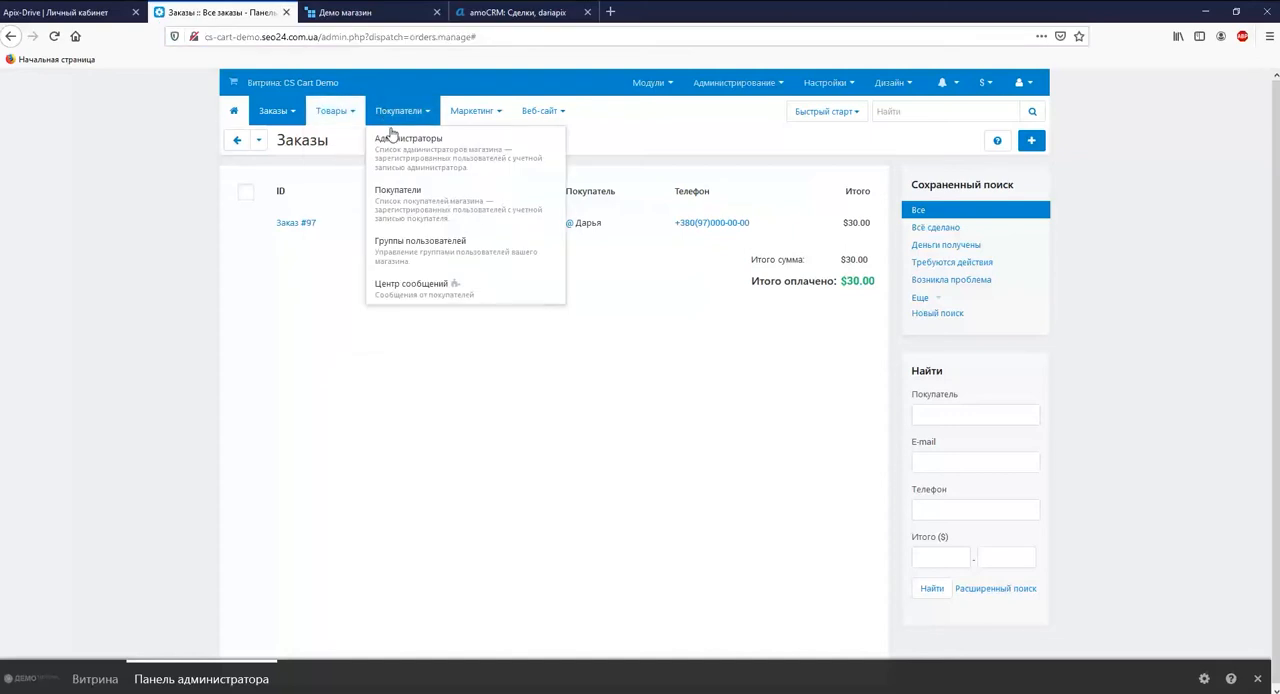
{"action": "left_click", "coordinate": [392, 134]}
{"action": "left_click", "coordinate": [383, 224]}
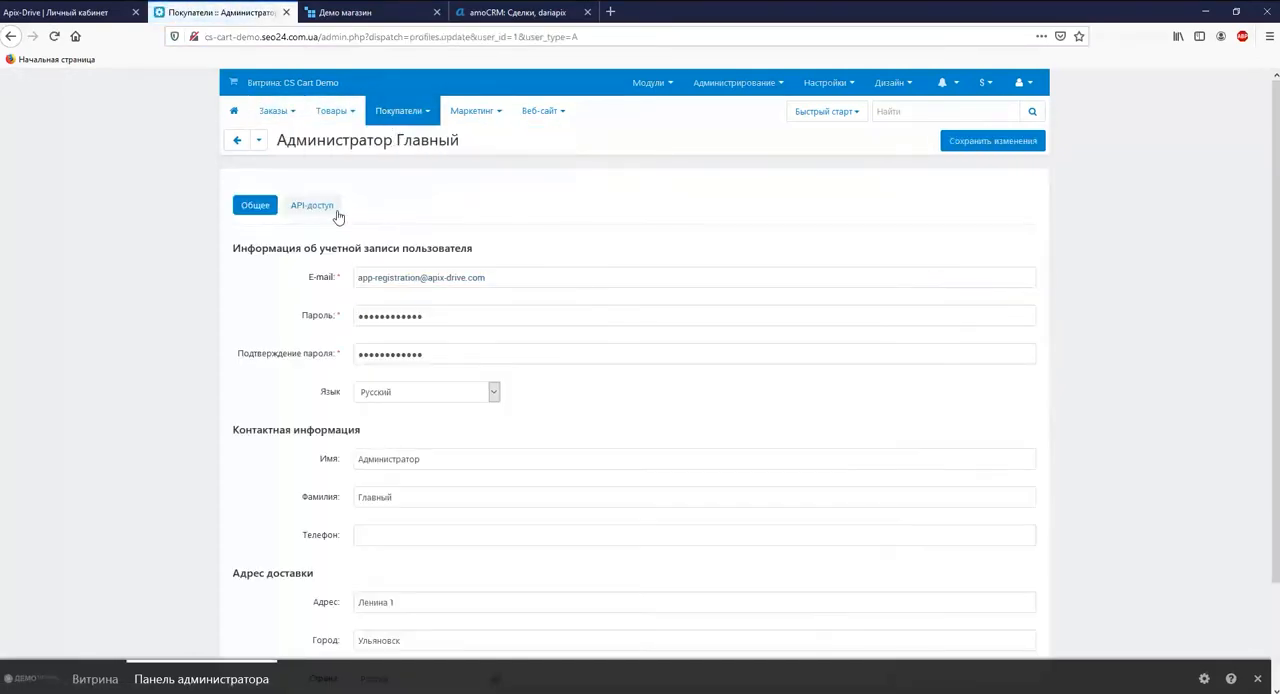
{"action": "left_click", "coordinate": [337, 210]}
Generate a new API key for the main administrator, copy it, and save the profile changes
{"action": "left_click", "coordinate": [400, 302]}
{"action": "double_click", "coordinate": [368, 329]}
{"action": "right_click", "coordinate": [368, 329]}
{"action": "left_click", "coordinate": [414, 374]}
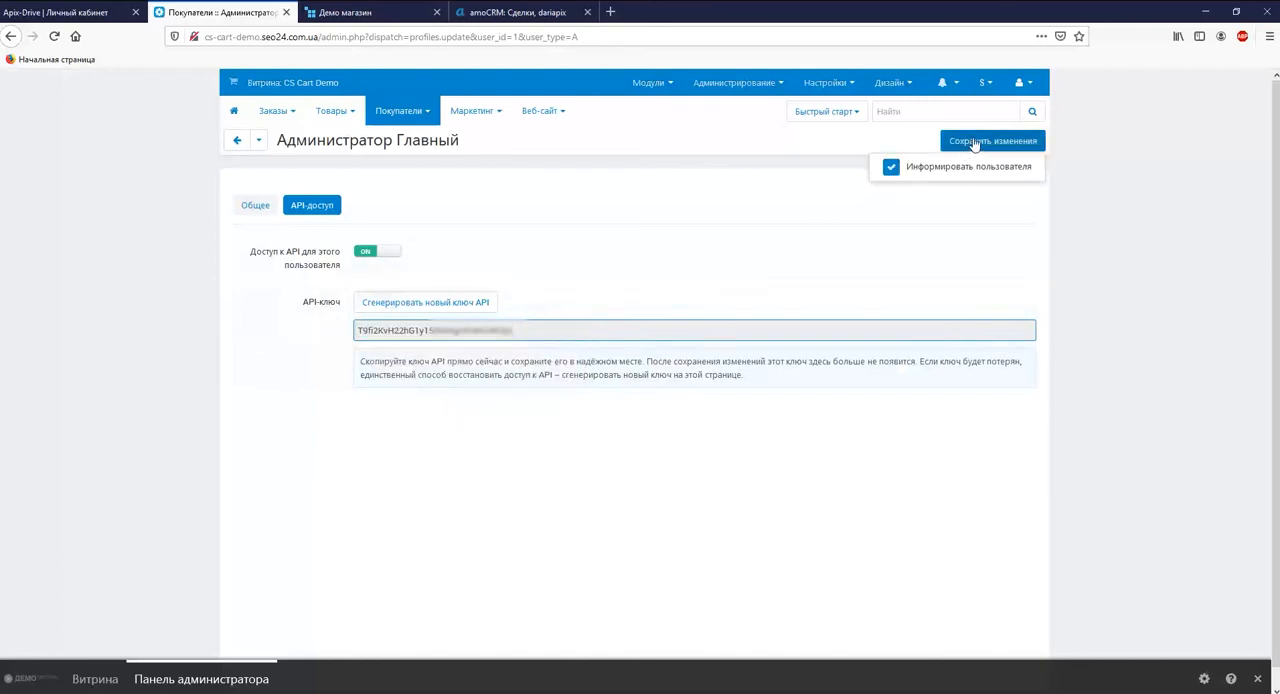
{"action": "left_click", "coordinate": [975, 140]}
Return to ApiX-Drive, paste the API key into the Ключ API field, save the integration, and continue with the connected CS-Cart account
{"action": "left_click", "coordinate": [87, 14]}
{"action": "right_click", "coordinate": [482, 436]}
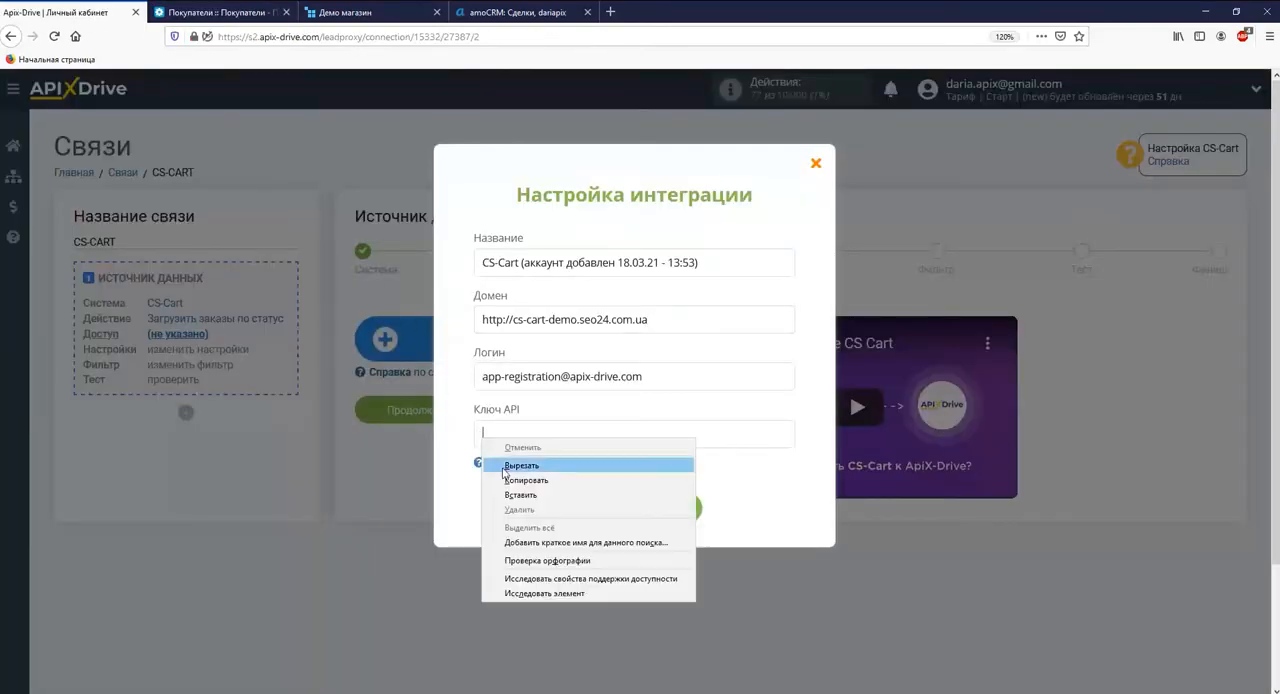
{"action": "left_click", "coordinate": [508, 495]}
{"action": "left_click", "coordinate": [600, 516]}
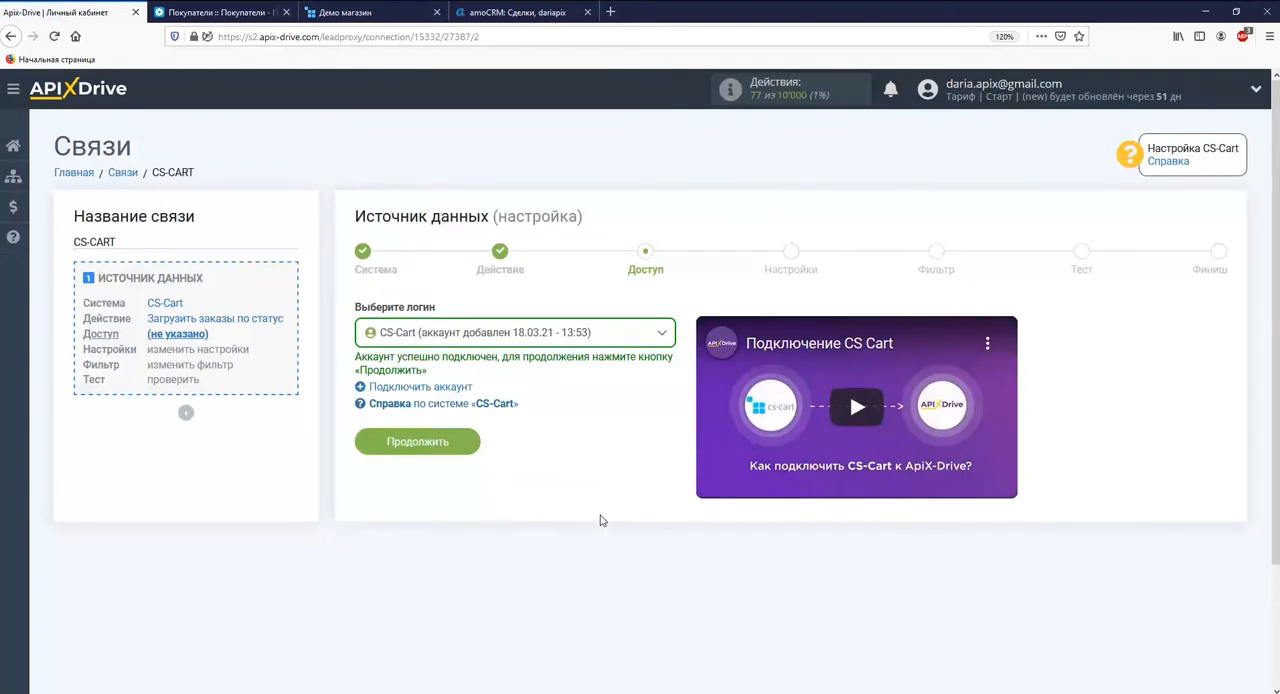
{"action": "left_click", "coordinate": [443, 444]}
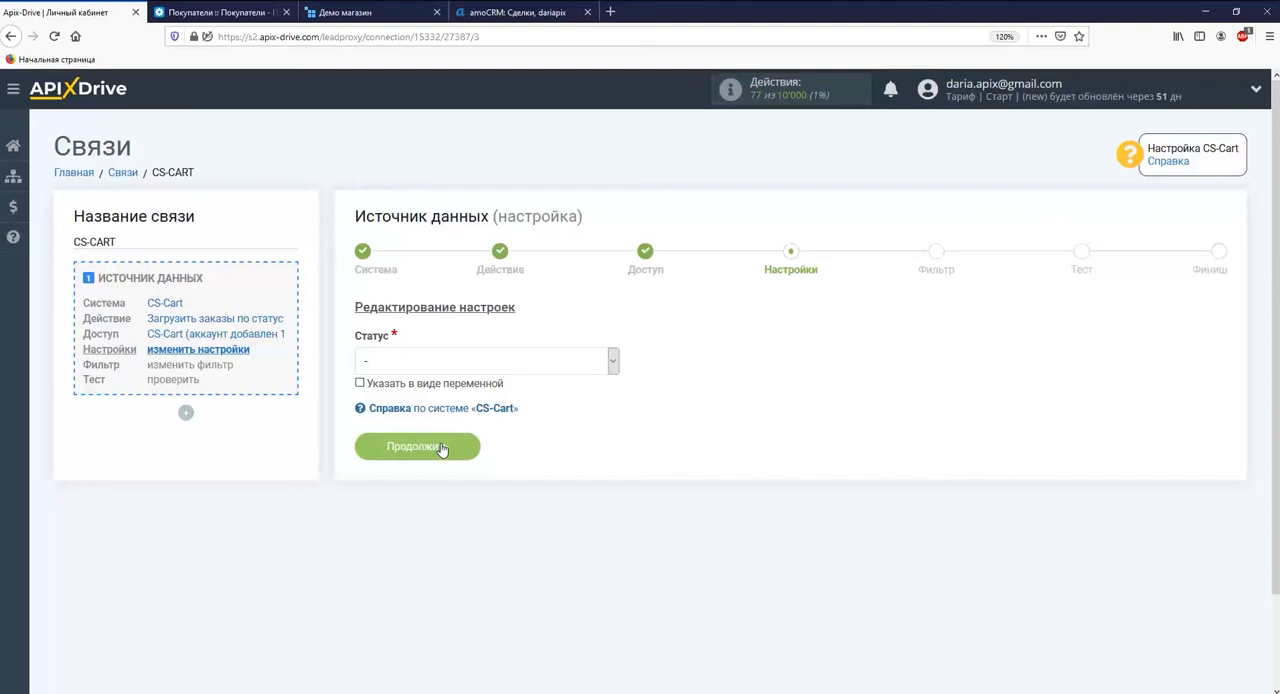
Set the order status for the data source to "Обработан" and continue to the filter stage
{"action": "left_click", "coordinate": [423, 362]}
{"action": "left_click", "coordinate": [400, 403]}
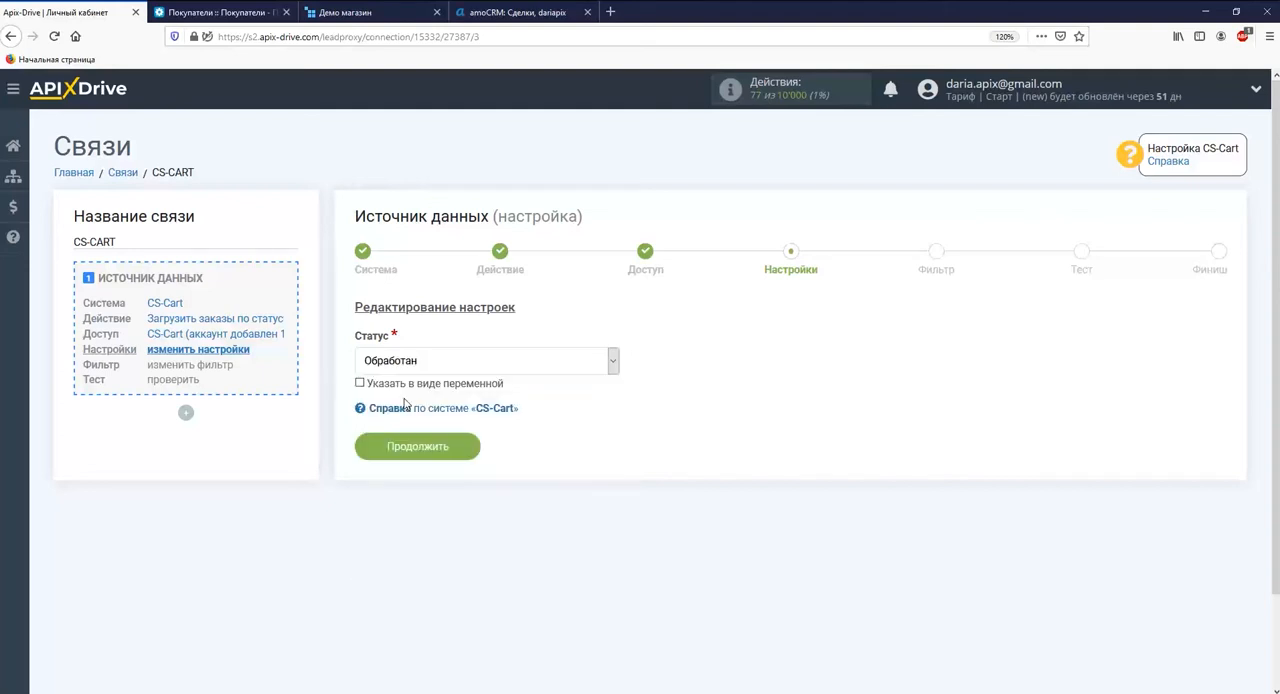
{"action": "left_click", "coordinate": [437, 448]}
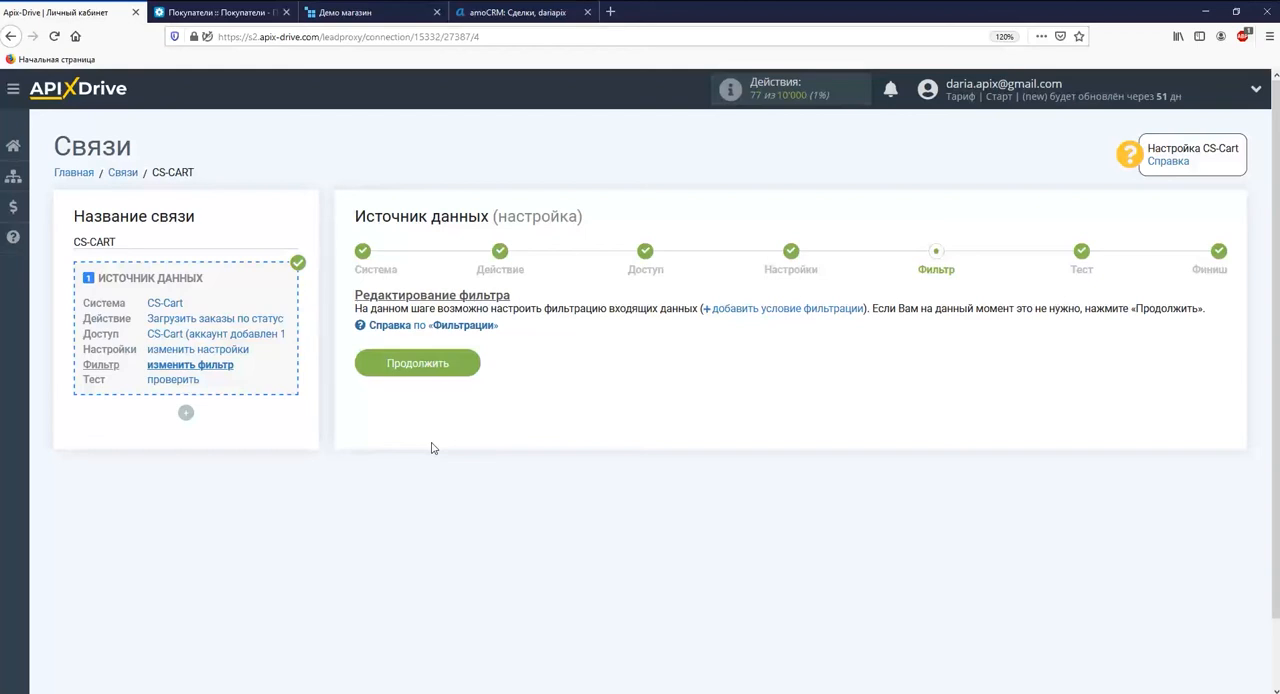
Continue without filter conditions and accept the CS-Cart test order data to complete the data source setup
{"action": "left_click", "coordinate": [428, 368]}
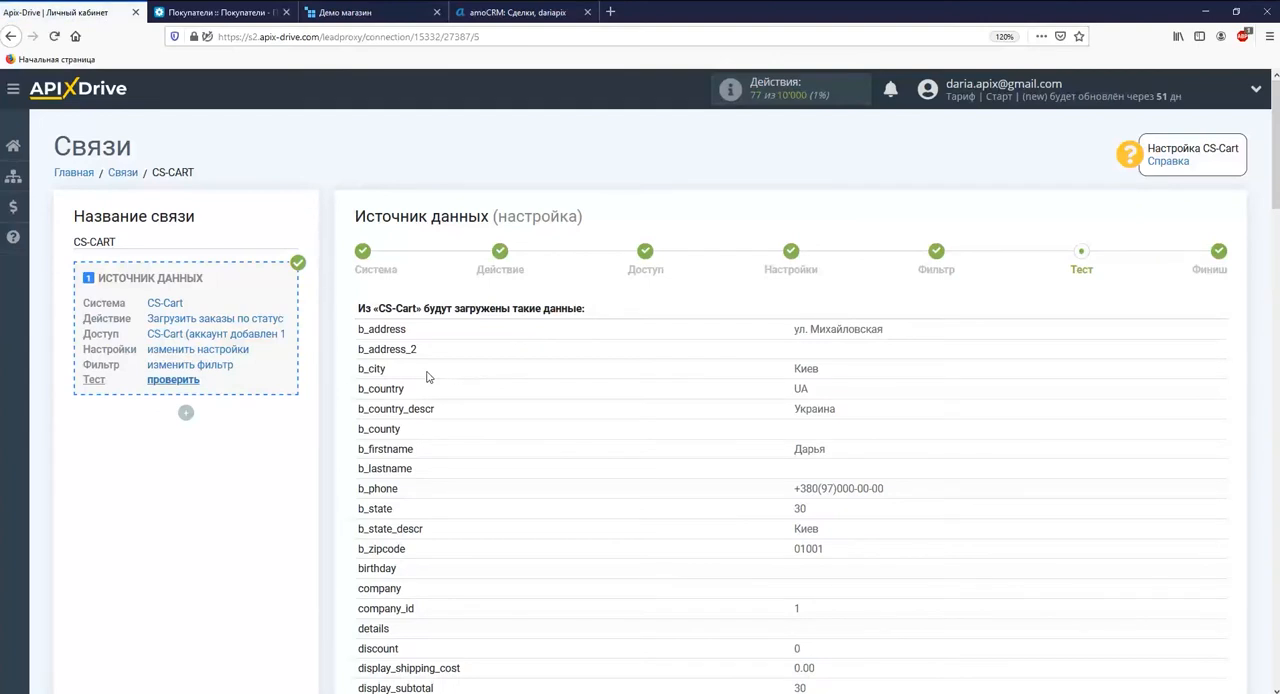
{"action": "scroll", "coordinate": [427, 376], "scroll_direction": "down", "scroll_amount": 20}
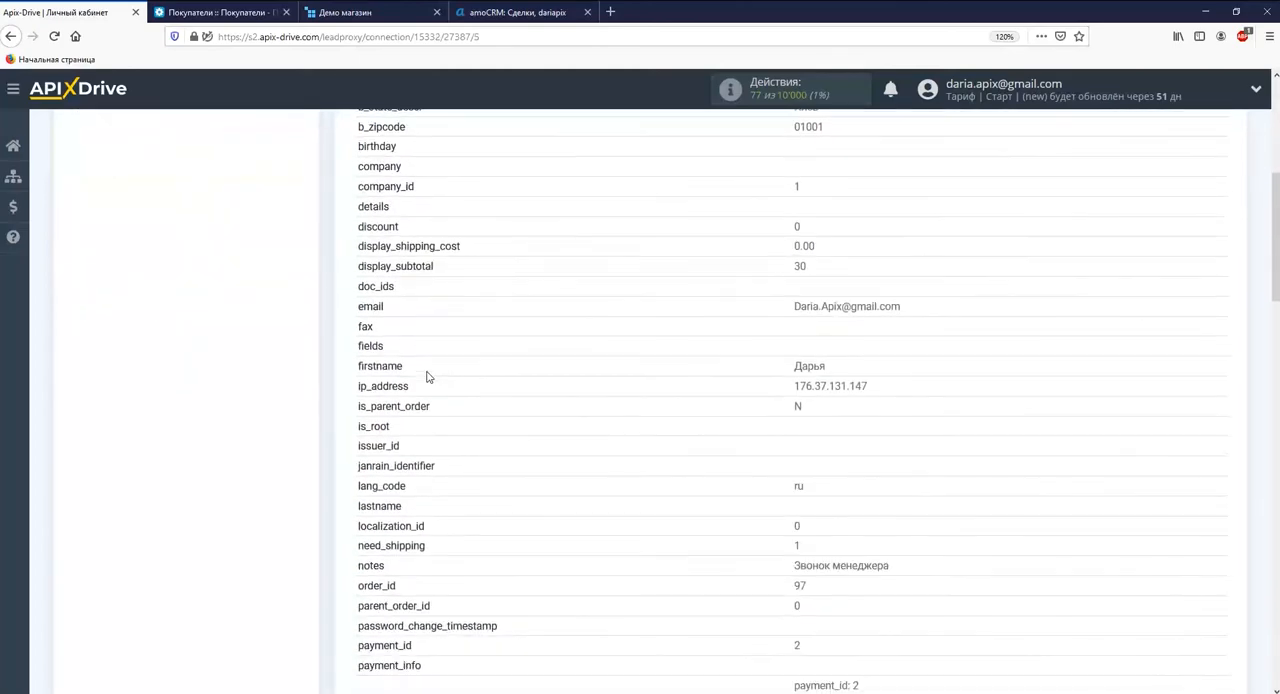
{"action": "scroll", "coordinate": [427, 376], "scroll_direction": "down", "scroll_amount": 5}
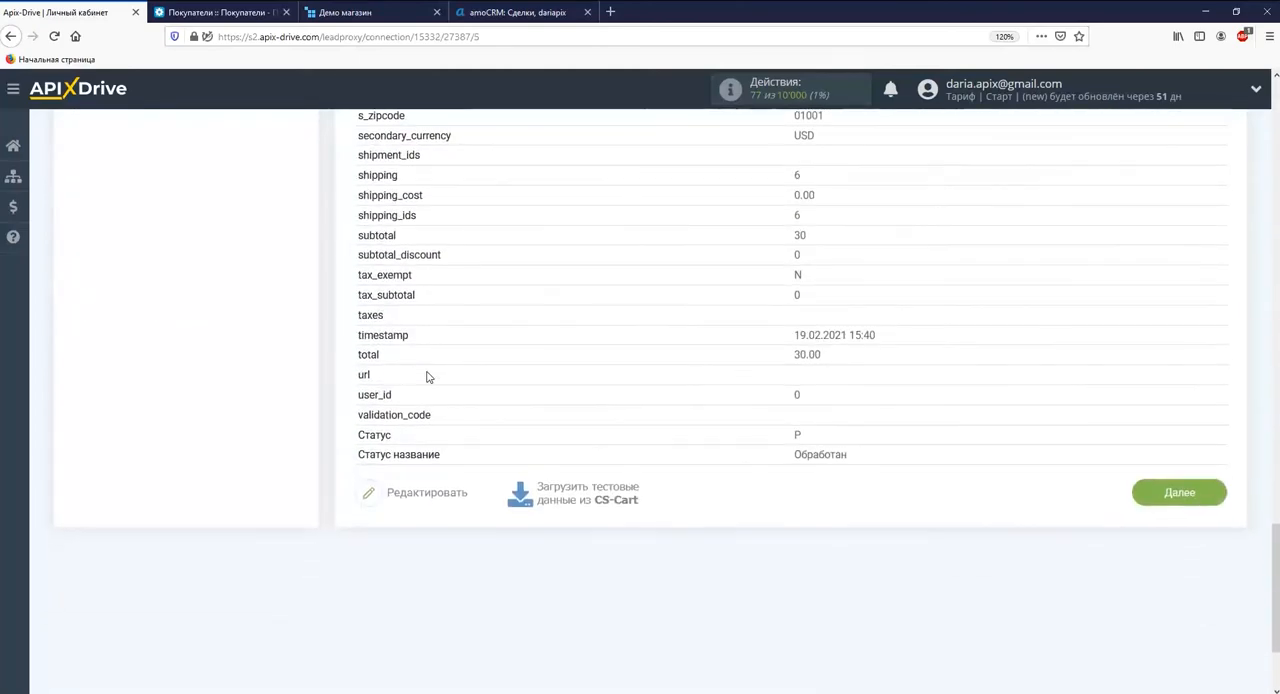
{"action": "left_click", "coordinate": [1145, 491]}
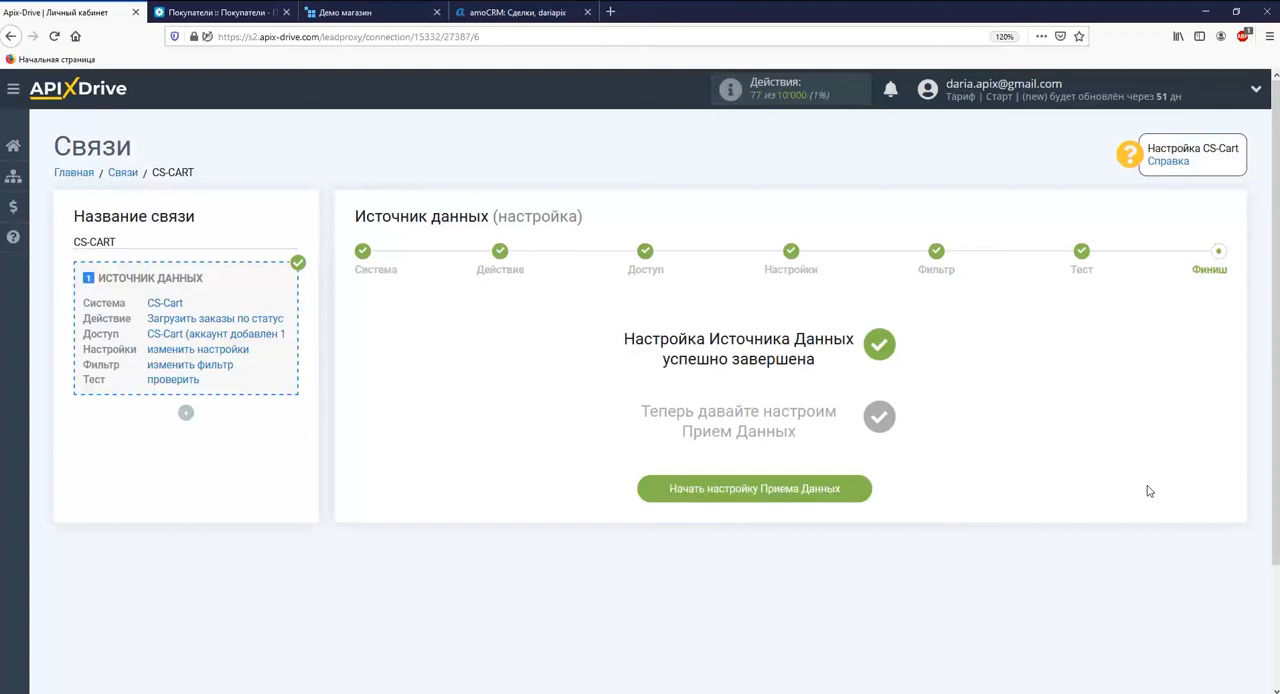
Start the data reception setup and choose AmoCRM as the receiving system
{"action": "left_click", "coordinate": [866, 497]}
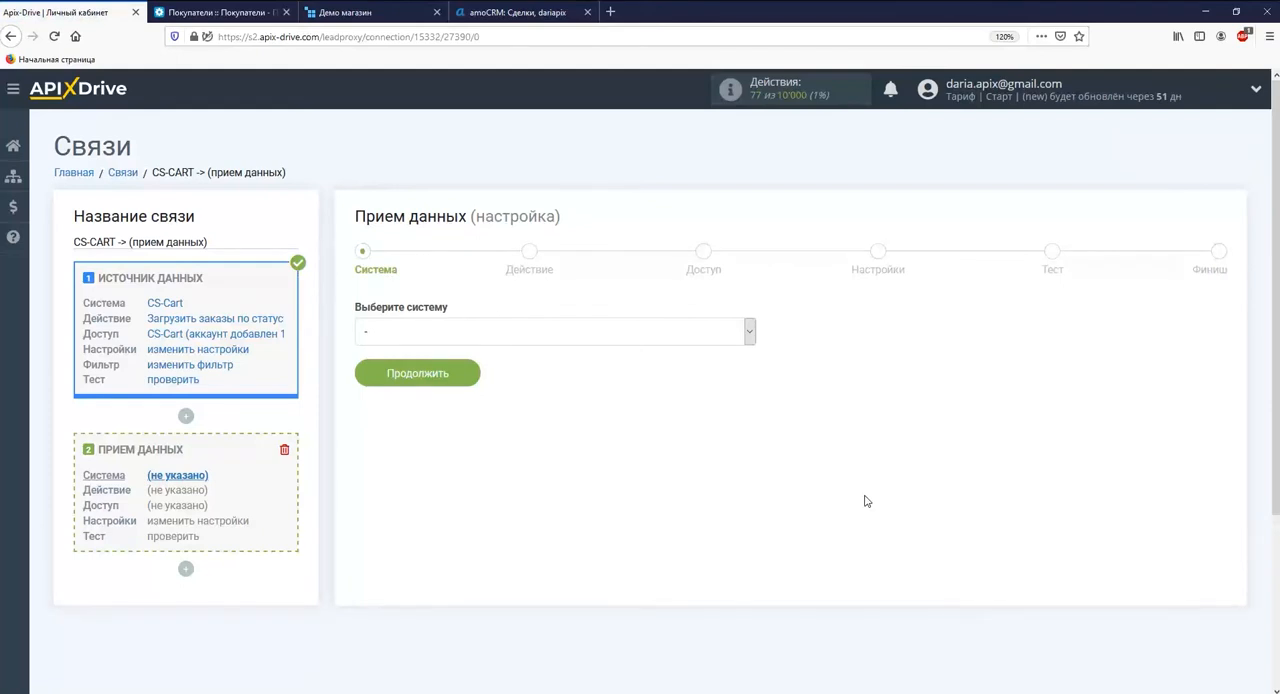
{"action": "left_click", "coordinate": [750, 338]}
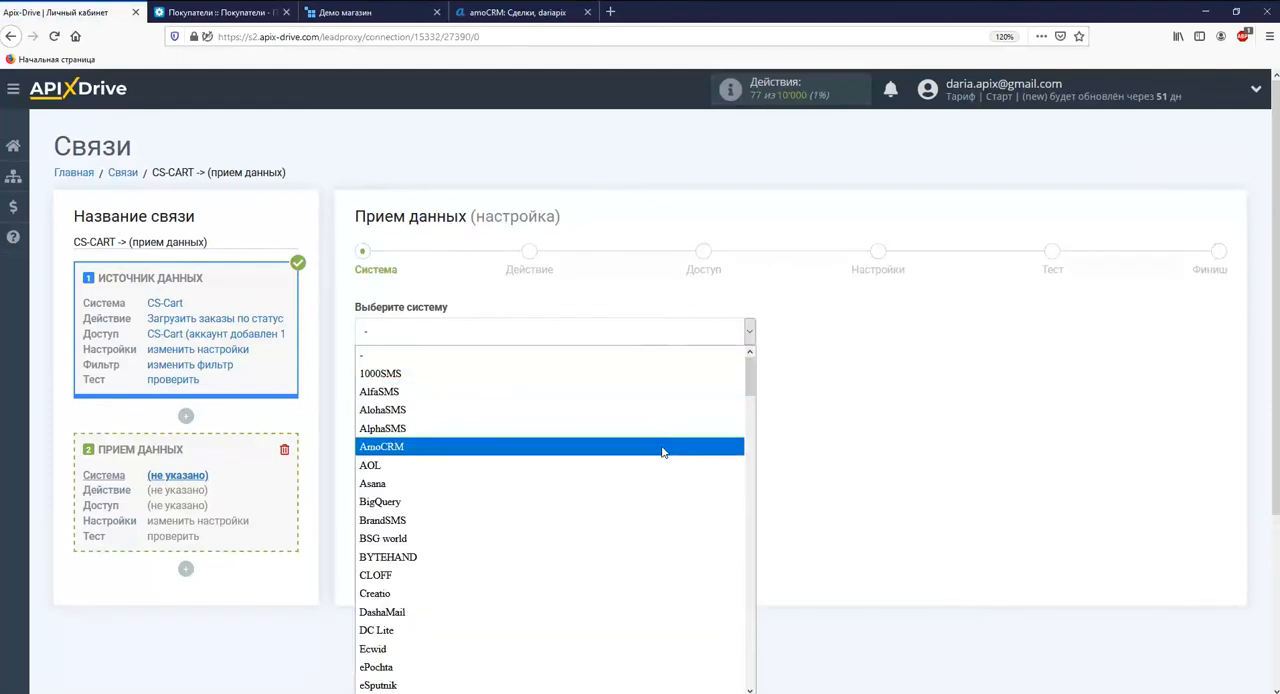
{"action": "left_click", "coordinate": [654, 446]}
{"action": "left_click", "coordinate": [443, 384]}
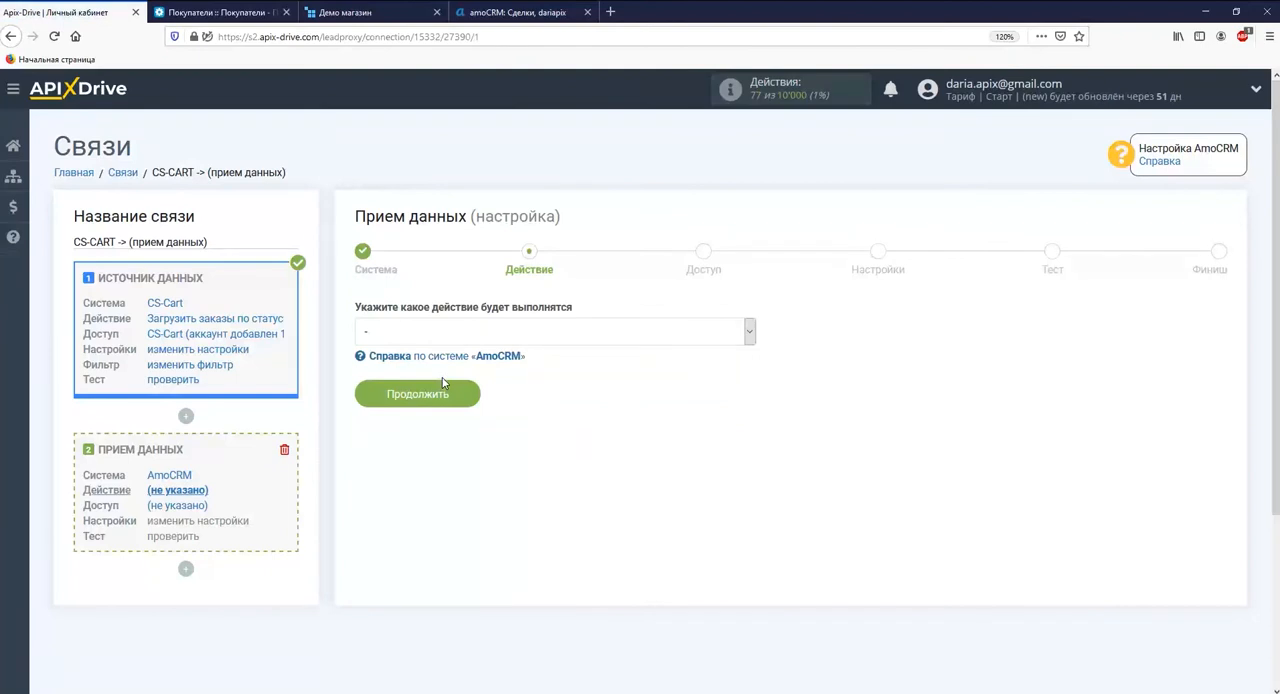
Set the AmoCRM action to "Отправка сделок" and continue to the access stage
{"action": "left_click", "coordinate": [443, 338]}
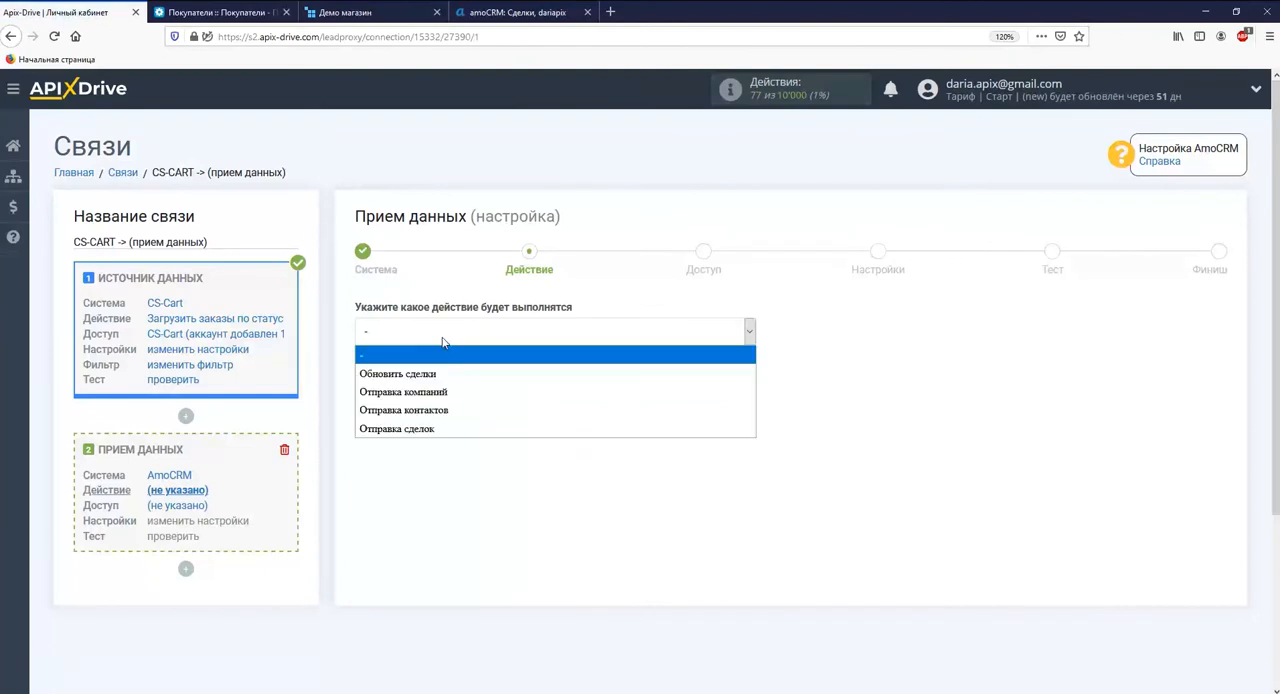
{"action": "left_click", "coordinate": [432, 430]}
{"action": "left_click", "coordinate": [426, 399]}
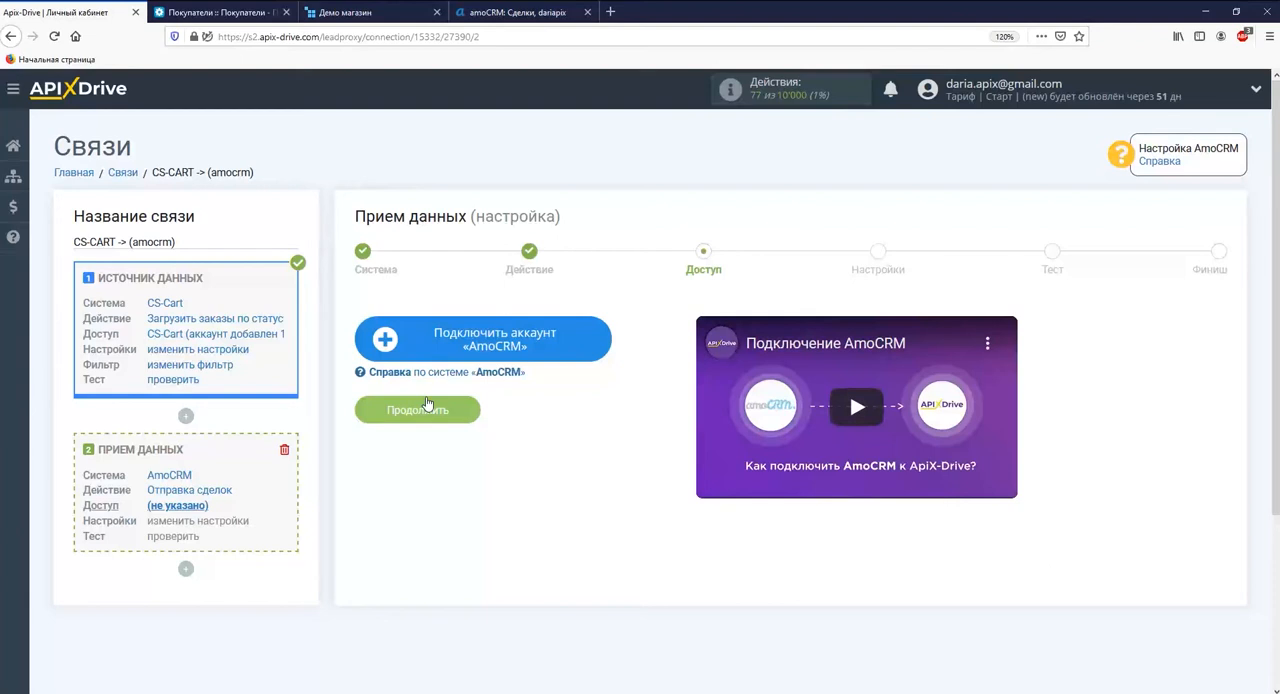
Start connecting an AmoCRM account and log in with the account's e-mail and password
{"action": "left_click", "coordinate": [421, 352]}
{"action": "left_click", "coordinate": [285, 217]}
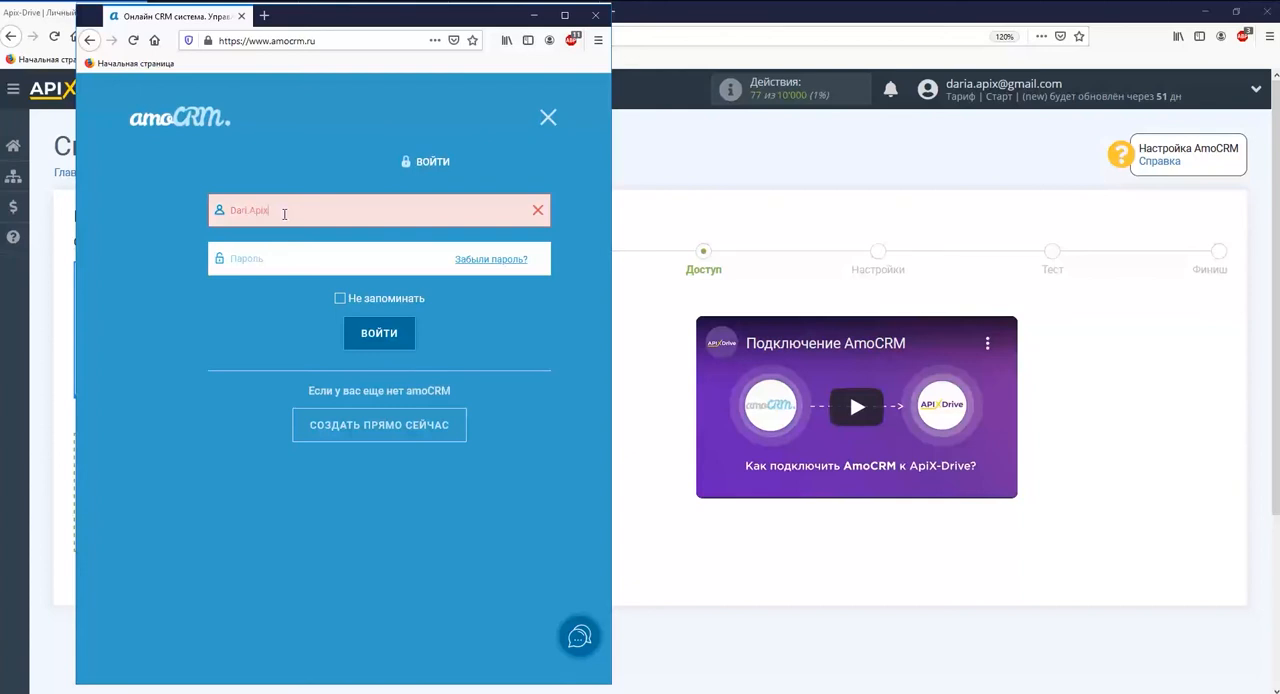
{"action": "left_click", "coordinate": [267, 257]}
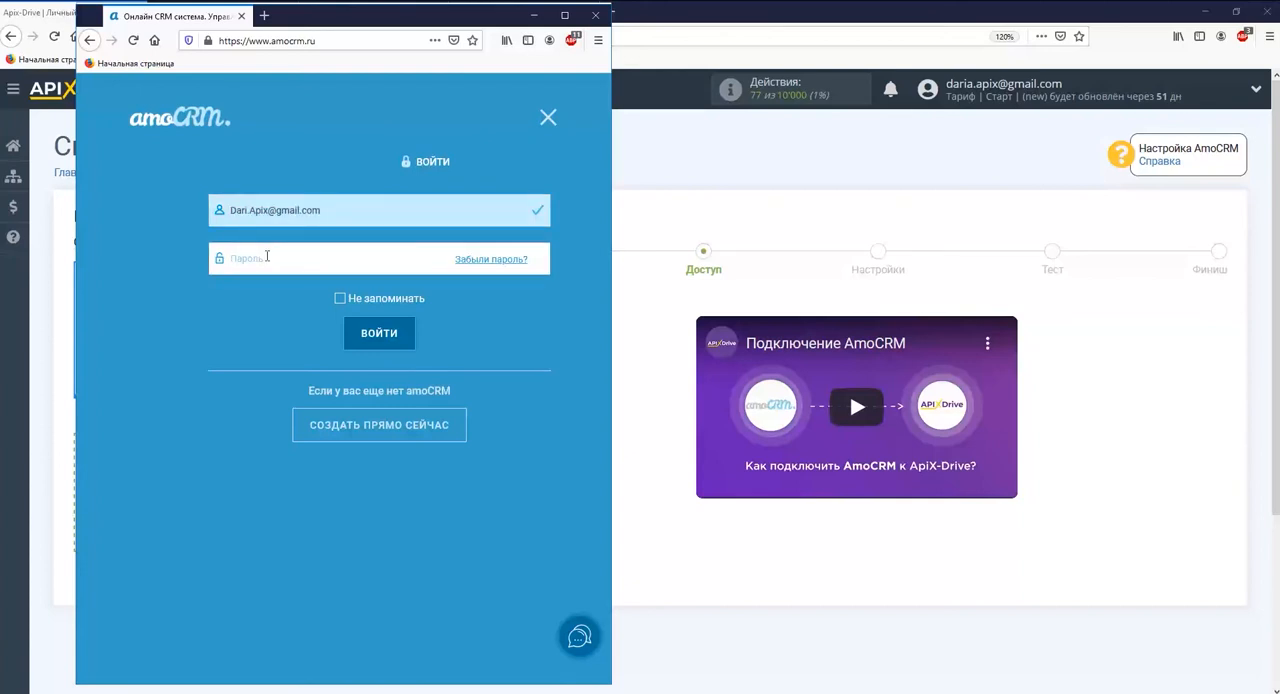
{"action": "type", "text": "•••••••••••••"}
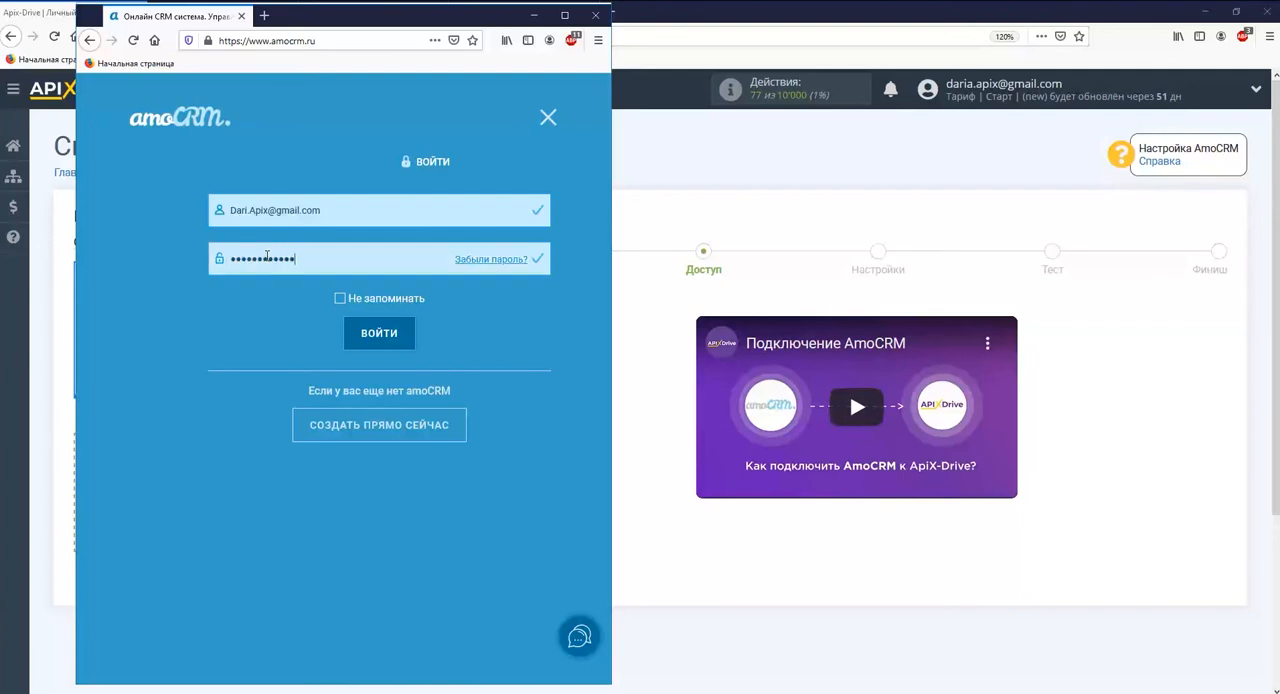
{"action": "left_click", "coordinate": [369, 345]}
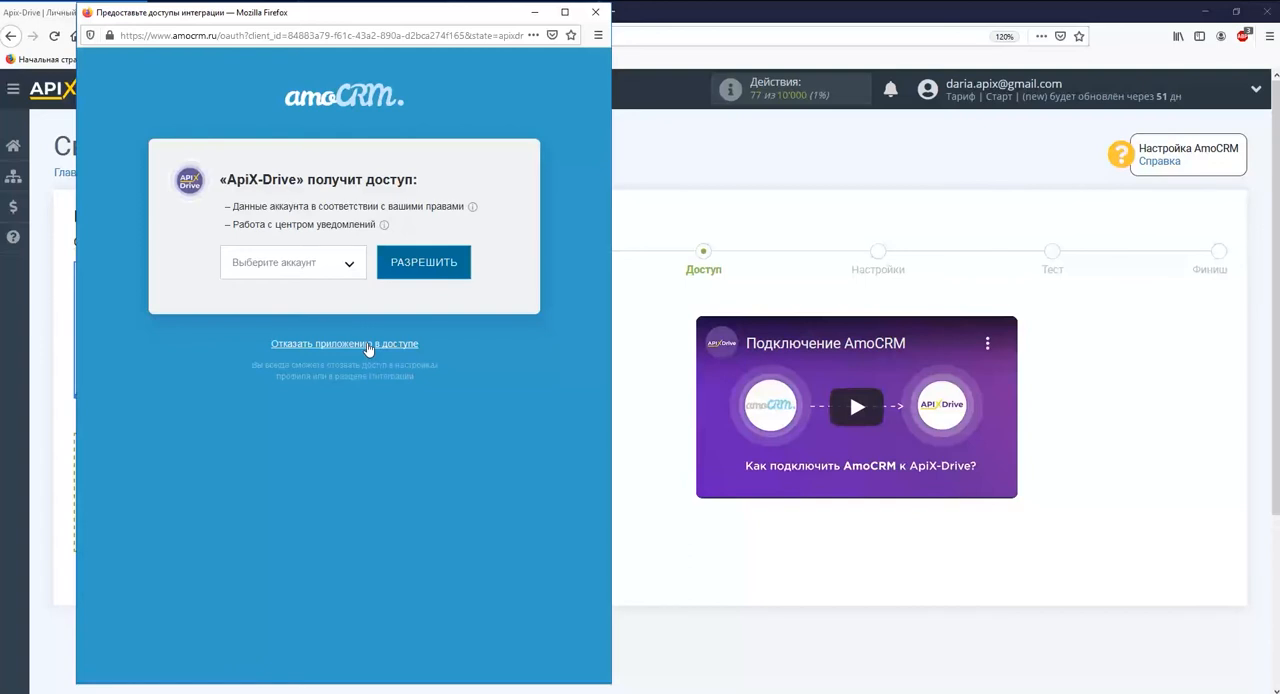
Select the AmoCRM account, allow ApiX-Drive access to it, and continue to the reception settings
{"action": "left_click", "coordinate": [350, 264]}
{"action": "left_click", "coordinate": [343, 303]}
{"action": "left_click", "coordinate": [388, 277]}
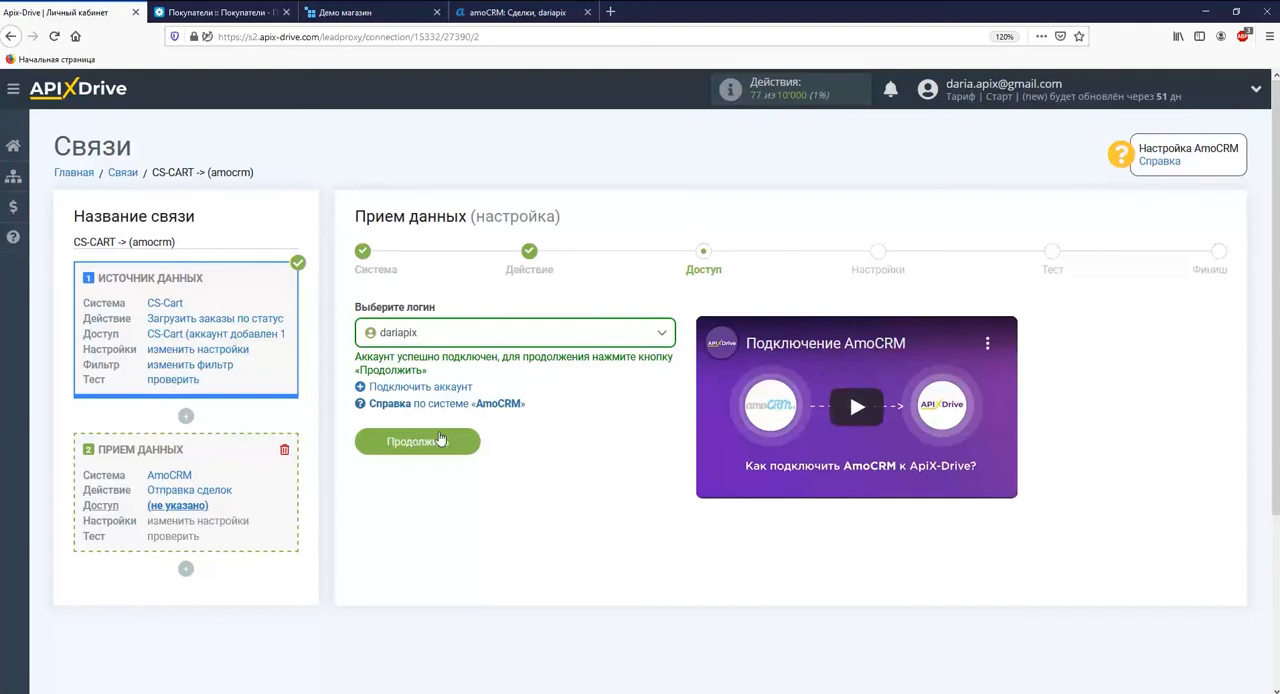
{"action": "left_click", "coordinate": [444, 446]}
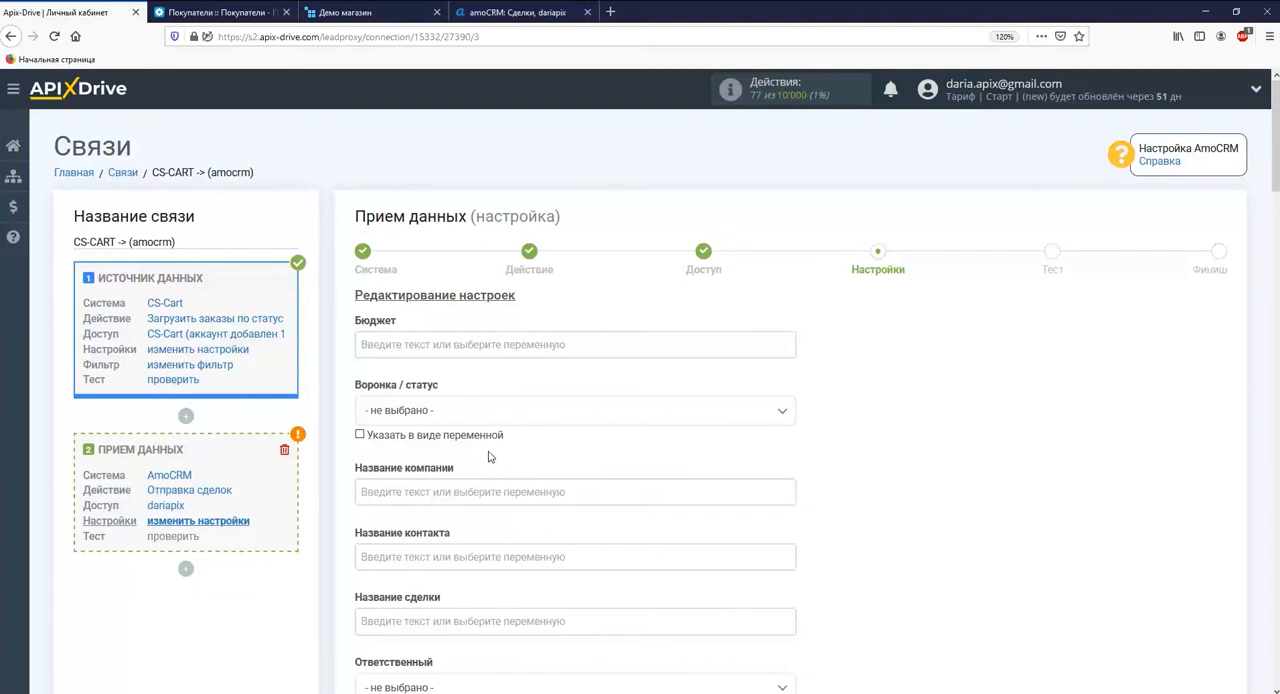
Set the deal's "Воронка / статус" to "Воронка: обработано"
{"action": "left_click", "coordinate": [777, 412]}
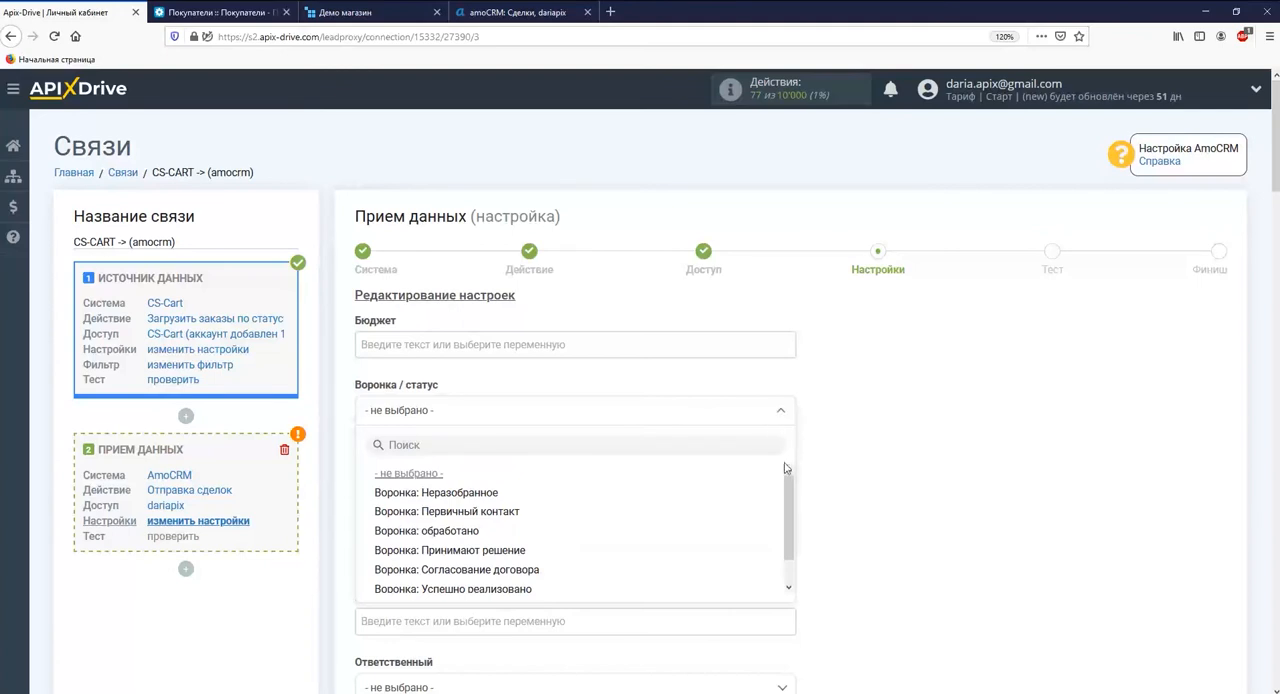
{"action": "left_click", "coordinate": [476, 530]}
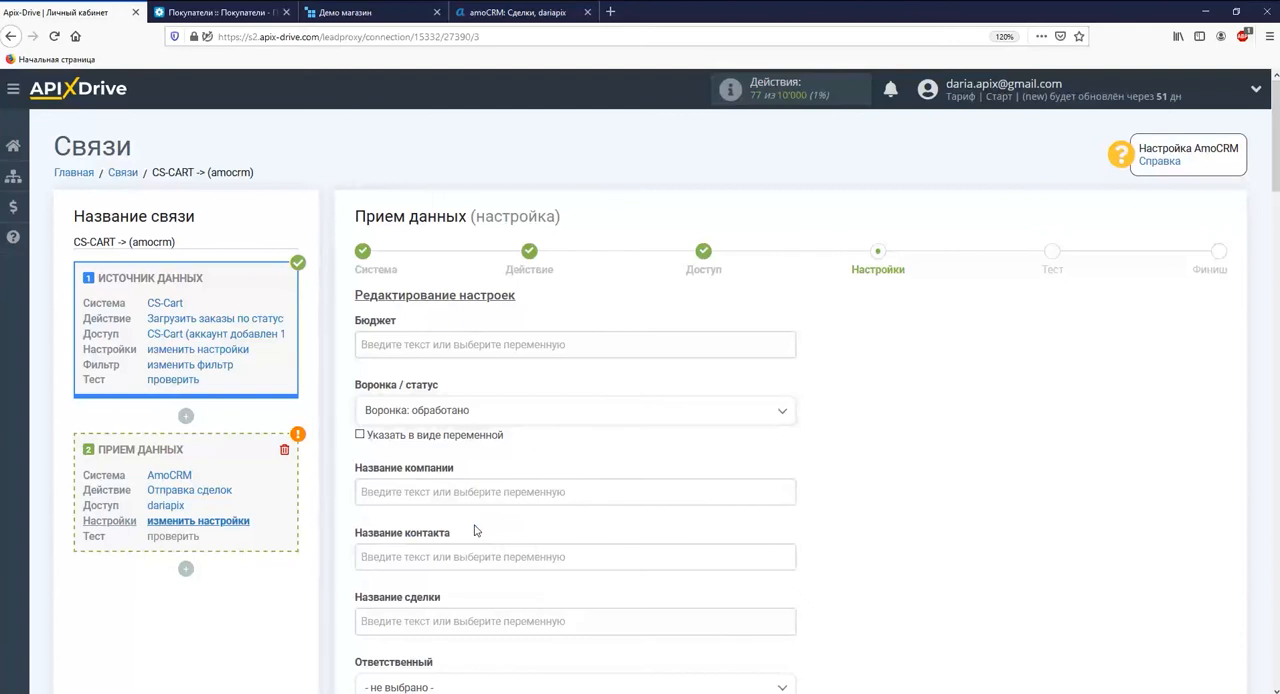
Map the deal's "Название контакта" to the CS-Cart variable b_firstname
{"action": "left_click", "coordinate": [476, 556]}
{"action": "scroll", "coordinate": [534, 517], "scroll_direction": "down", "scroll_amount": 3}
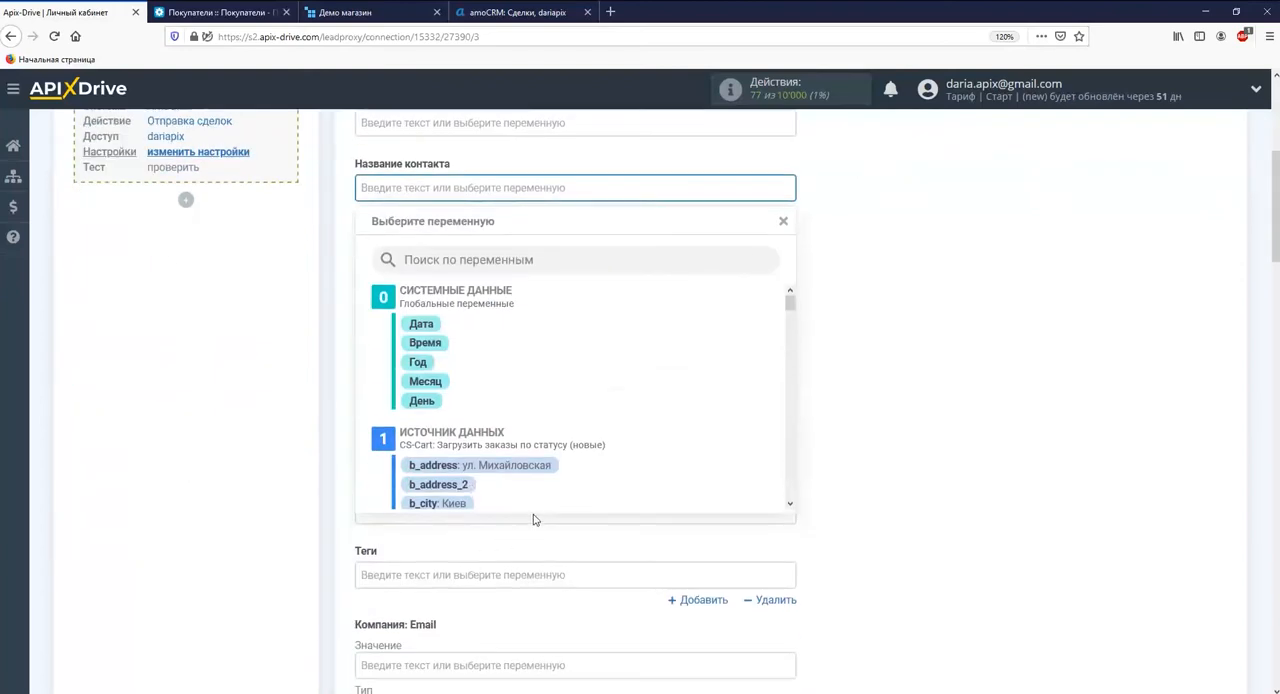
{"action": "scroll", "coordinate": [788, 305], "scroll_direction": "down", "scroll_amount": 5}
{"action": "left_click", "coordinate": [496, 419]}
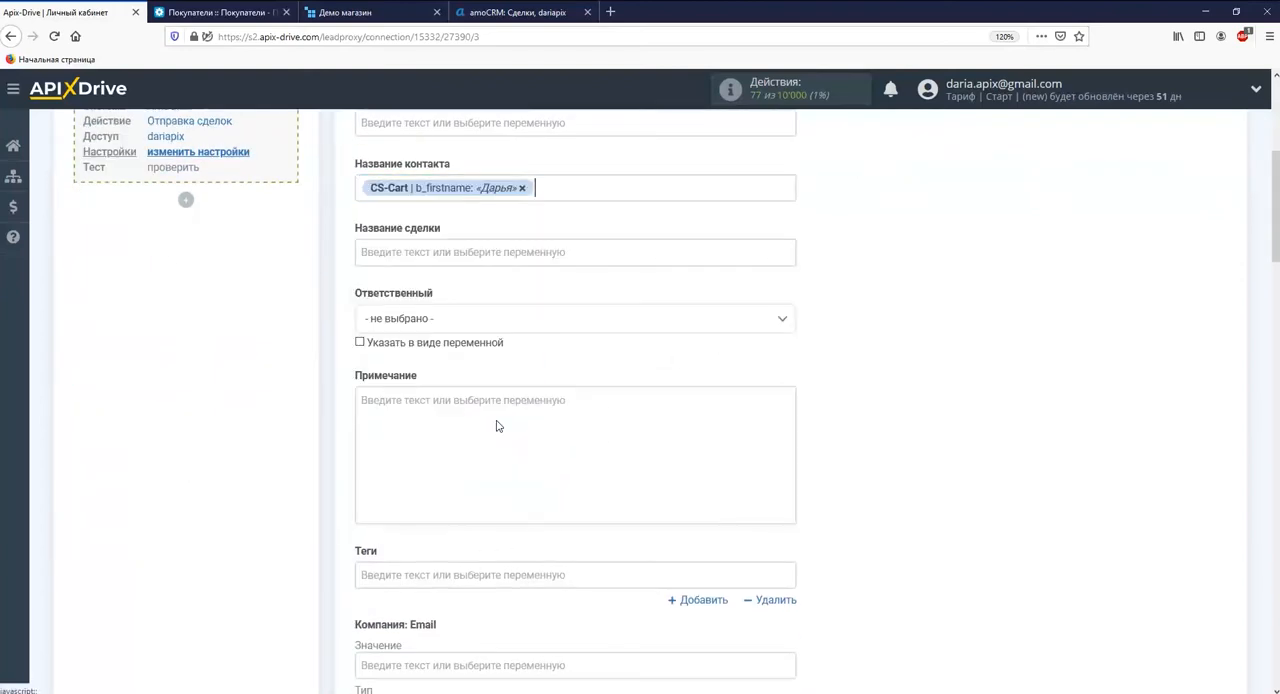
Set "Название сделки" to the text "Заказ из CS-Cart:" followed by the CS-Cart variable order_id
{"action": "left_click", "coordinate": [487, 253]}
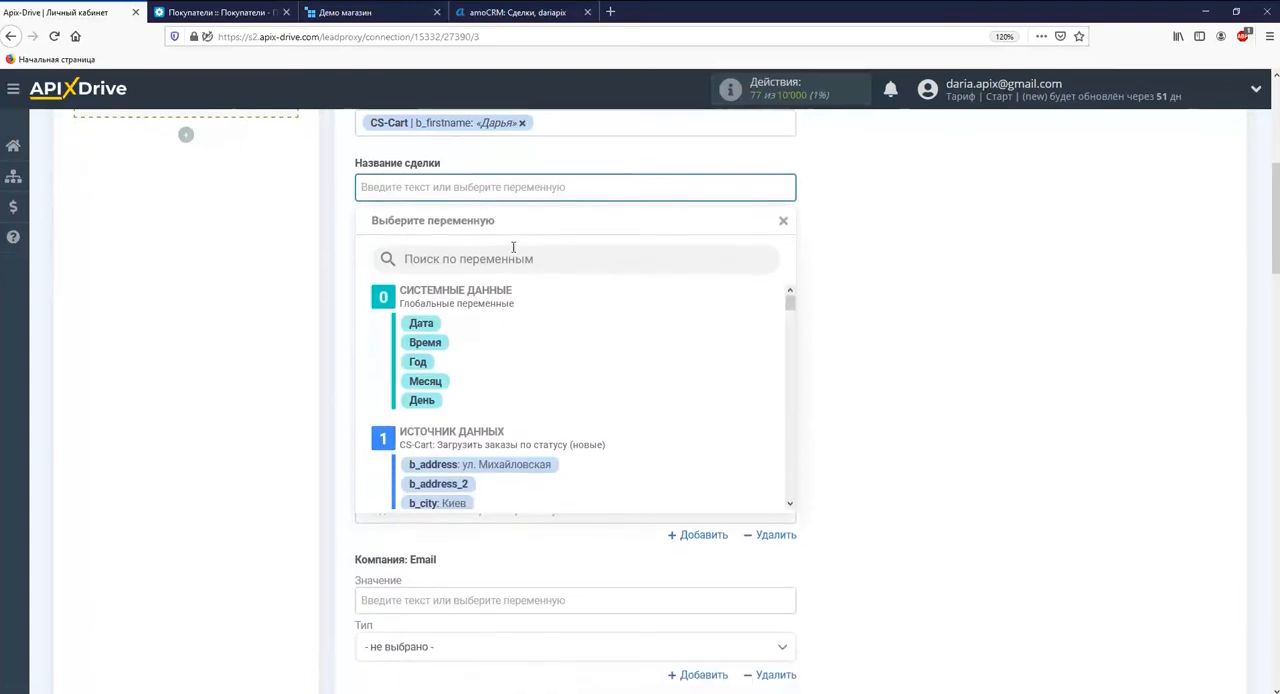
{"action": "left_click_drag", "start_coordinate": [793, 308], "coordinate": [799, 413]}
{"action": "left_click", "coordinate": [458, 391]}
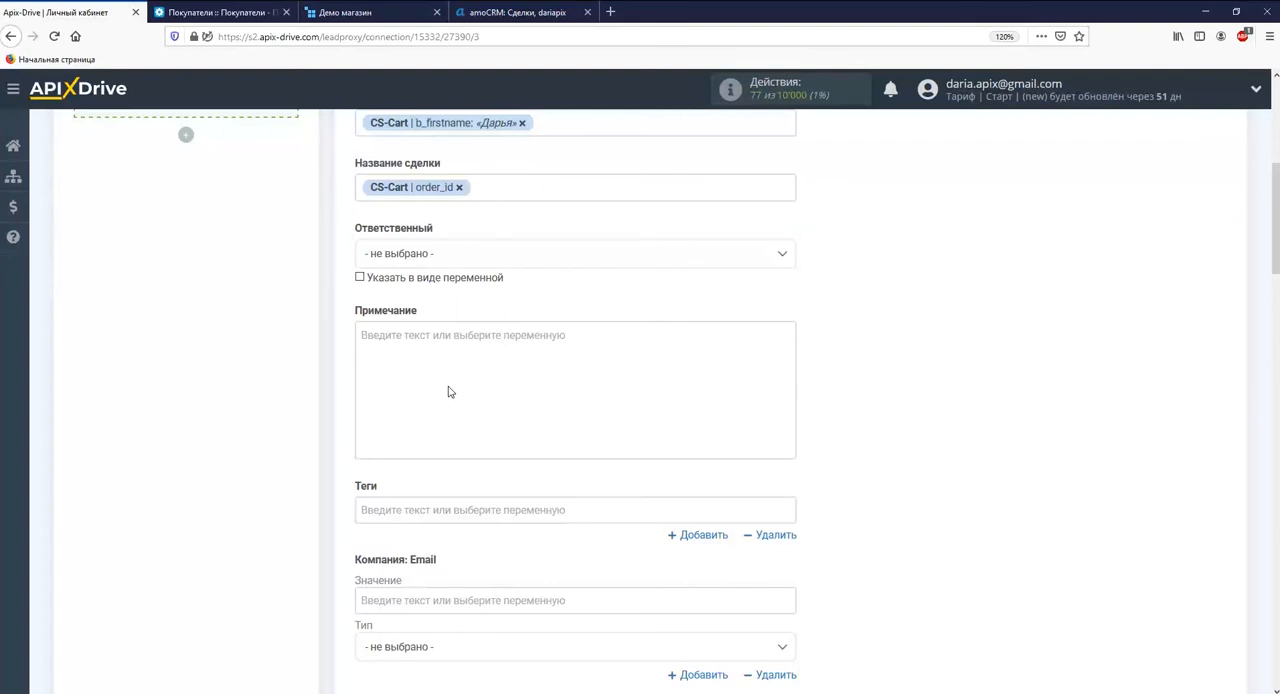
{"action": "type", "text": "Заказ из С"}
{"action": "type", "text": "S-Cart:"}
Fill the deal's "Бюджет" with the CS-Cart variable that holds the order amount
{"action": "scroll", "coordinate": [448, 390], "scroll_direction": "up", "scroll_amount": 3}
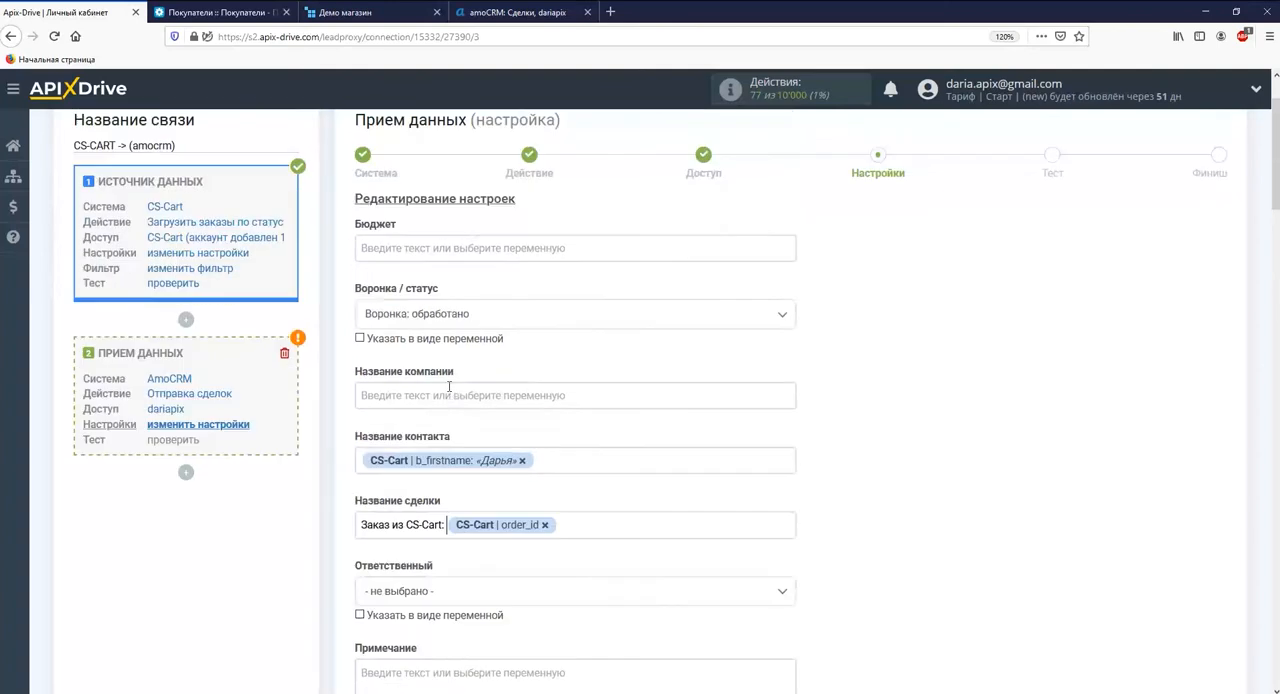
{"action": "left_click", "coordinate": [503, 250]}
{"action": "left_click_drag", "start_coordinate": [790, 298], "coordinate": [806, 482]}
{"action": "left_click", "coordinate": [453, 448]}
Map "Контакт: Email" to the CS-Cart variable email and "Контакт: Телефон" to b_phone
{"action": "scroll", "coordinate": [453, 447], "scroll_direction": "down", "scroll_amount": 2}
{"action": "scroll", "coordinate": [453, 447], "scroll_direction": "down", "scroll_amount": 6}
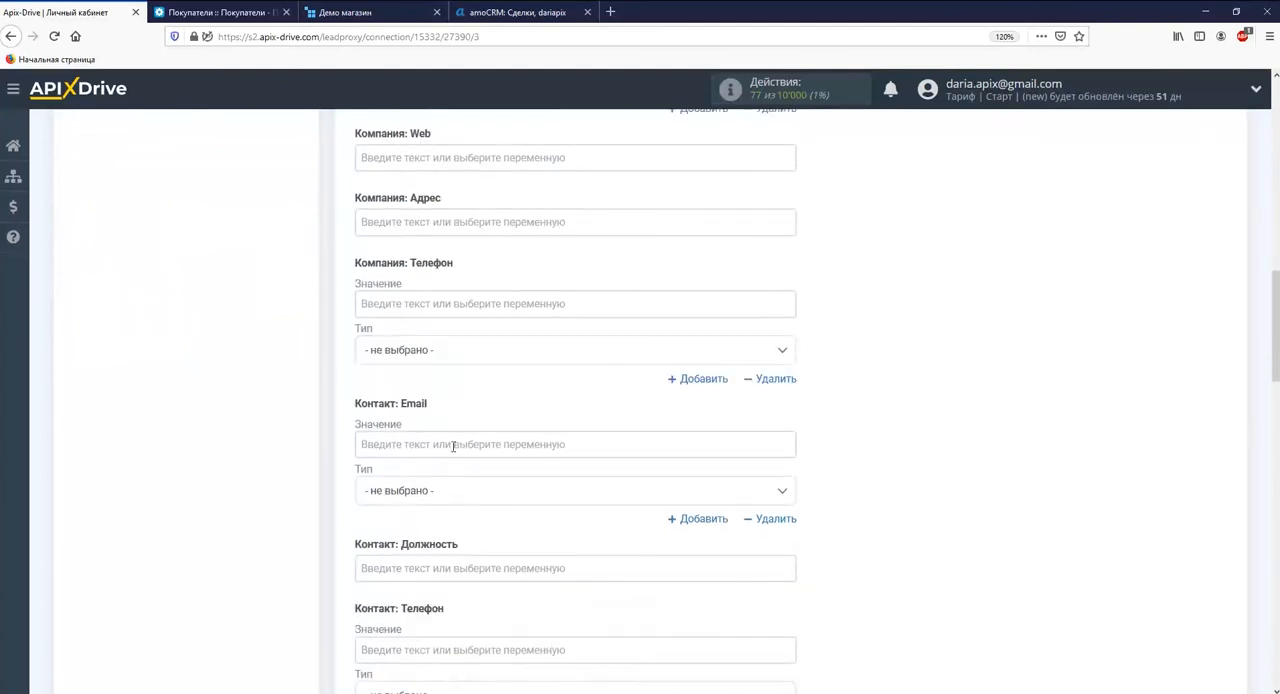
{"action": "left_click", "coordinate": [453, 447]}
{"action": "left_click_drag", "start_coordinate": [790, 300], "coordinate": [790, 336]}
{"action": "left_click", "coordinate": [535, 494]}
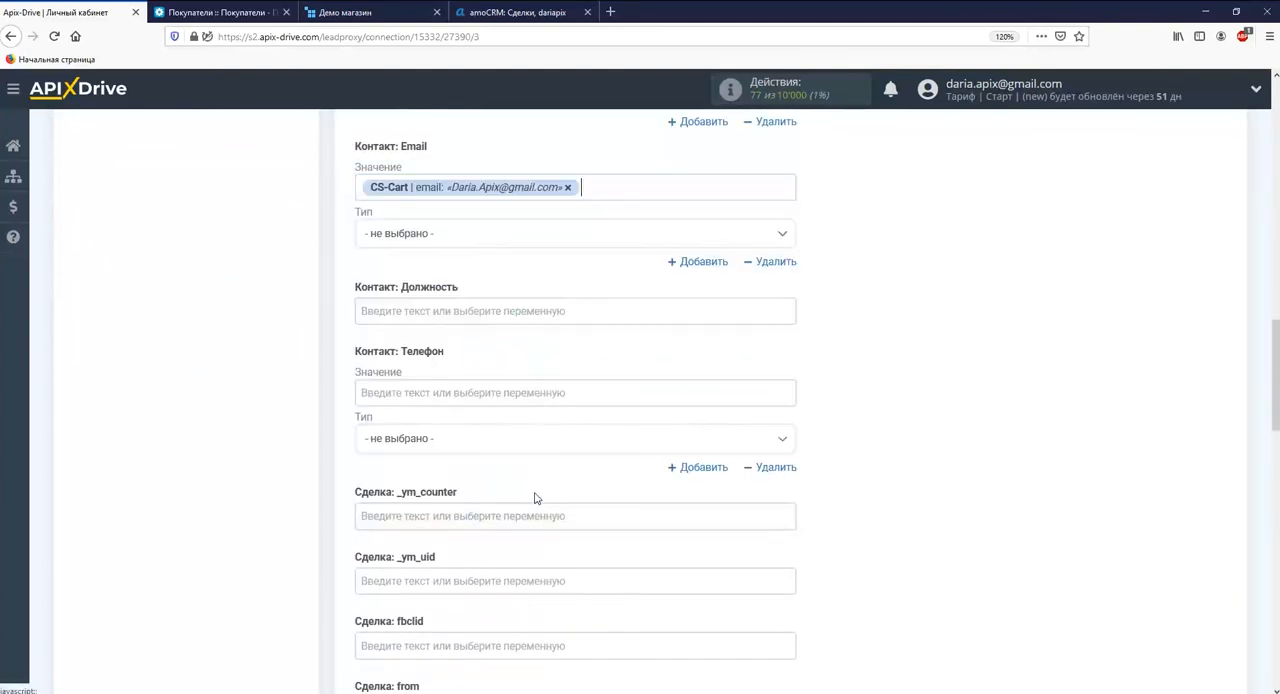
{"action": "left_click", "coordinate": [525, 394]}
{"action": "left_click_drag", "start_coordinate": [790, 305], "coordinate": [790, 330]}
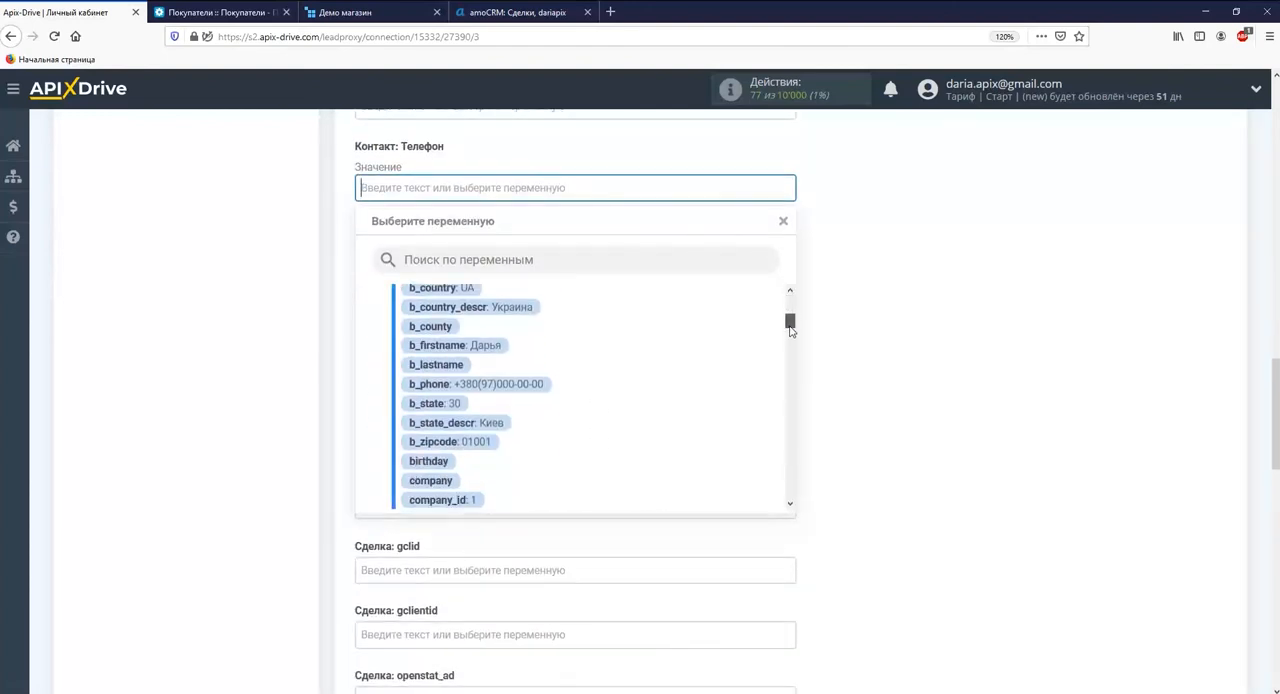
{"action": "left_click", "coordinate": [535, 385]}
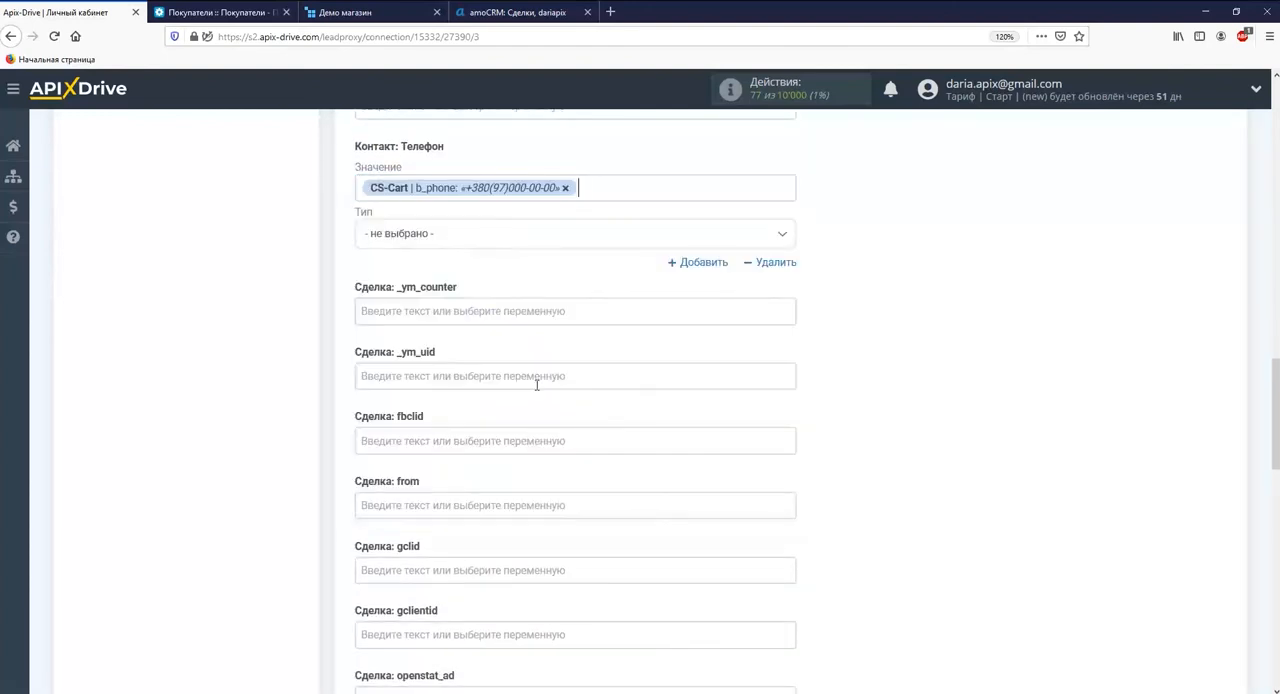
Fill "Примечание" with the text "Товар:" followed by the CS-Cart variable product
{"action": "scroll", "coordinate": [536, 385], "scroll_direction": "up", "scroll_amount": 10}
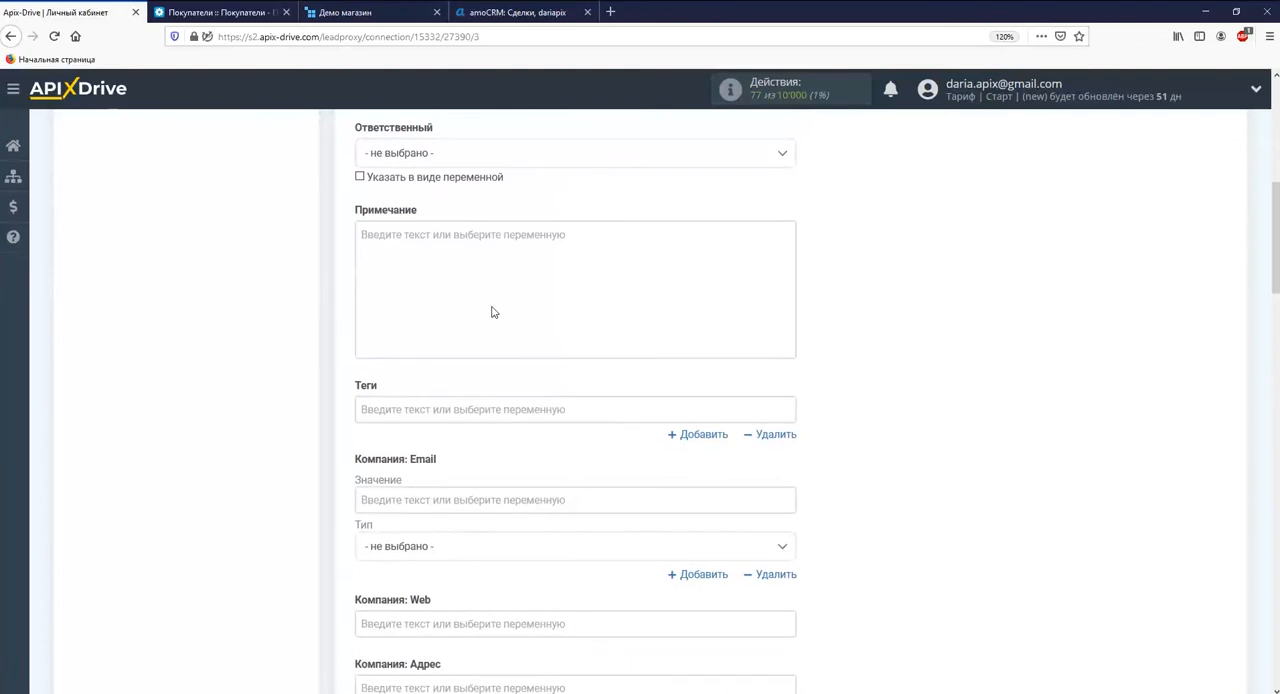
{"action": "left_click", "coordinate": [491, 312]}
{"action": "left_click_drag", "start_coordinate": [790, 410], "coordinate": [793, 535]}
{"action": "left_click", "coordinate": [449, 504]}
{"action": "type", "text": "Tовар: CS-Cart | product"}
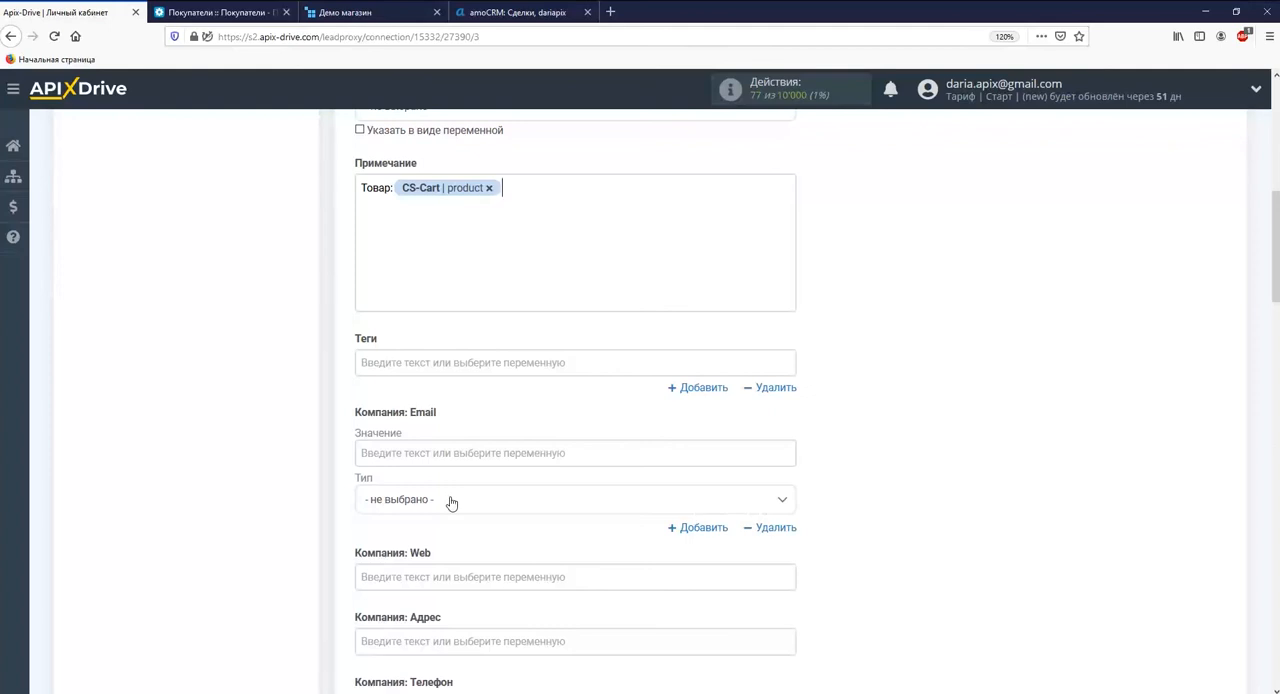
Add the CS-Cart variables price and amount to "Примечание", each on its own line below the product
{"action": "left_click", "coordinate": [440, 277]}
{"action": "left_click", "coordinate": [438, 456]}
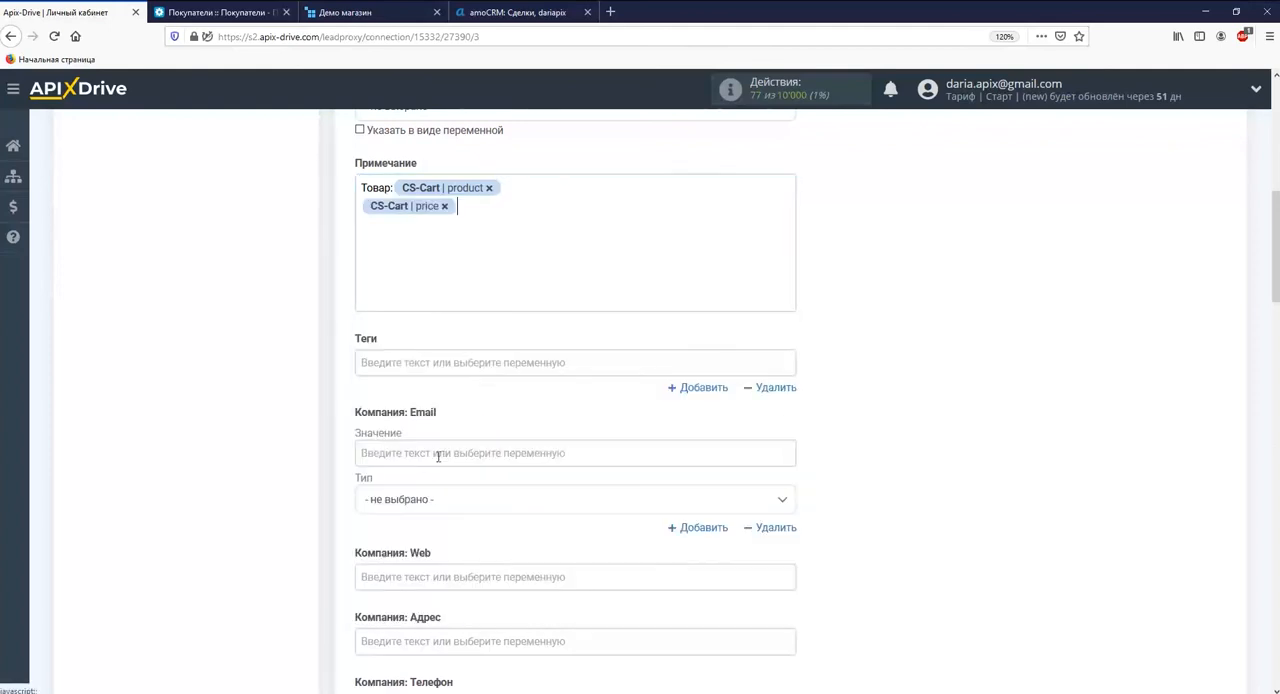
{"action": "left_click", "coordinate": [418, 296]}
{"action": "left_click", "coordinate": [440, 481]}
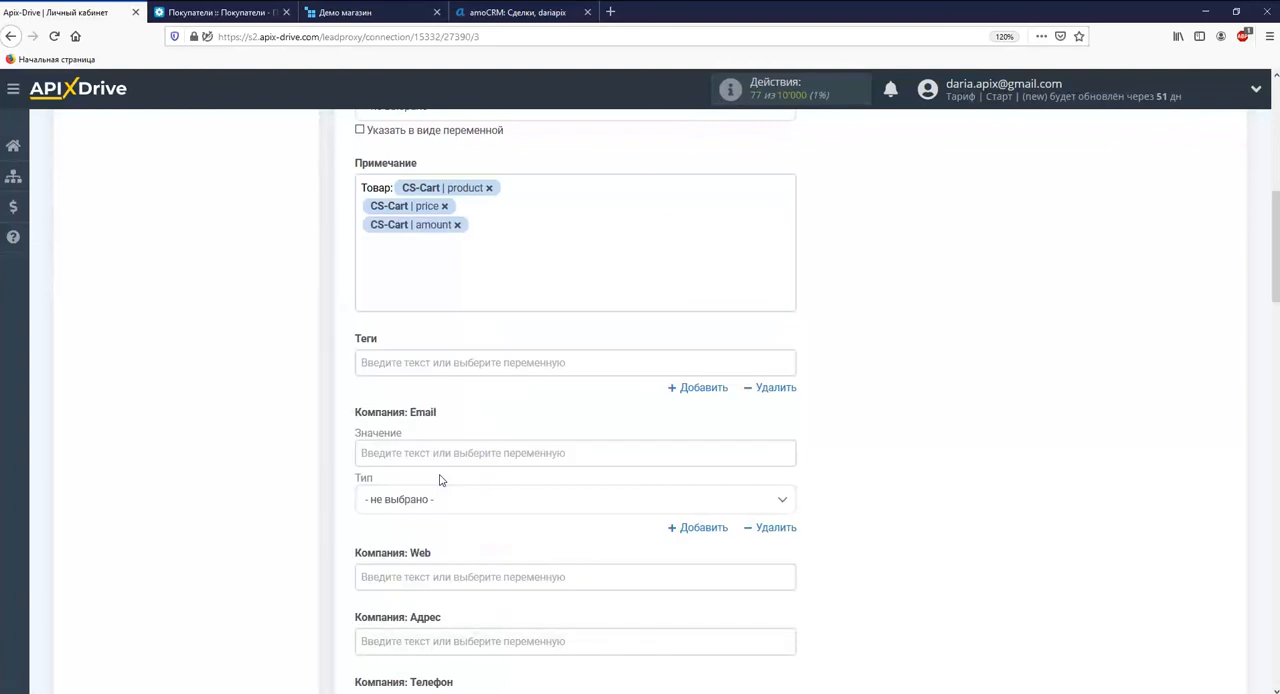
Add a last line to "Примечание" with the text "Статус заказа:" and the CS-Cart variable "Статус название"
{"action": "type", "text": "Статус заказа:"}
{"action": "left_click", "coordinate": [478, 263]}
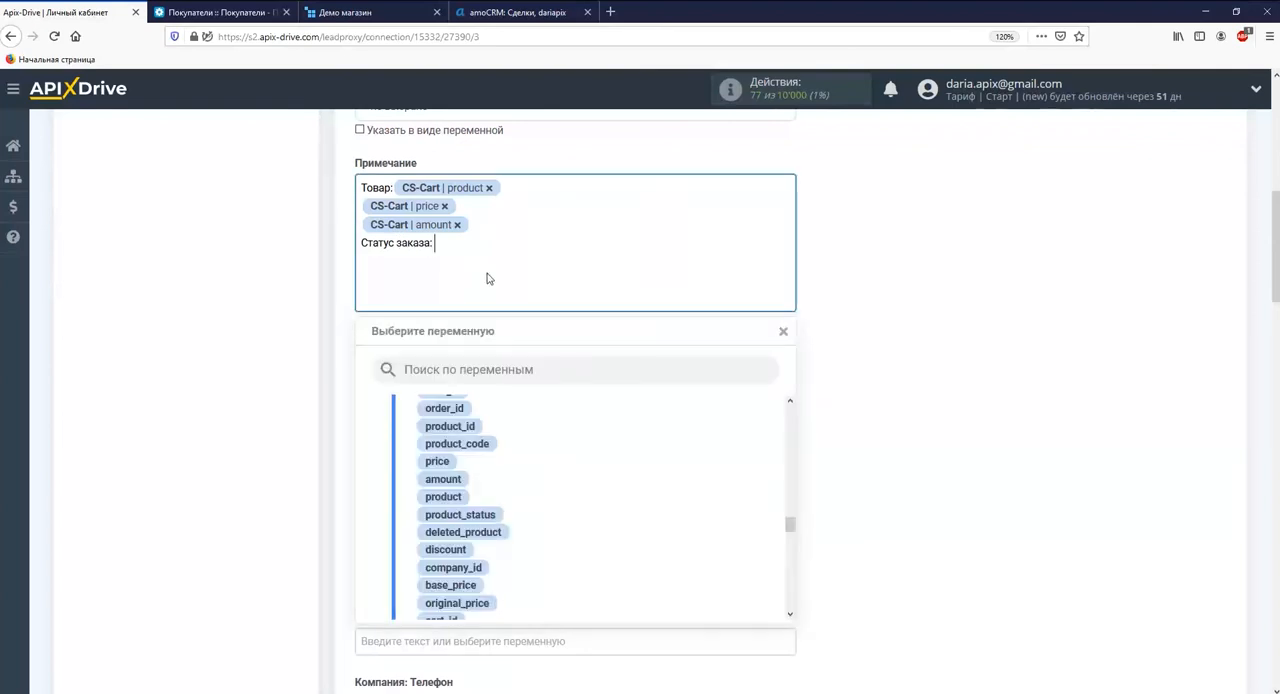
{"action": "left_click_drag", "start_coordinate": [790, 527], "coordinate": [795, 608]}
{"action": "left_click", "coordinate": [543, 597]}
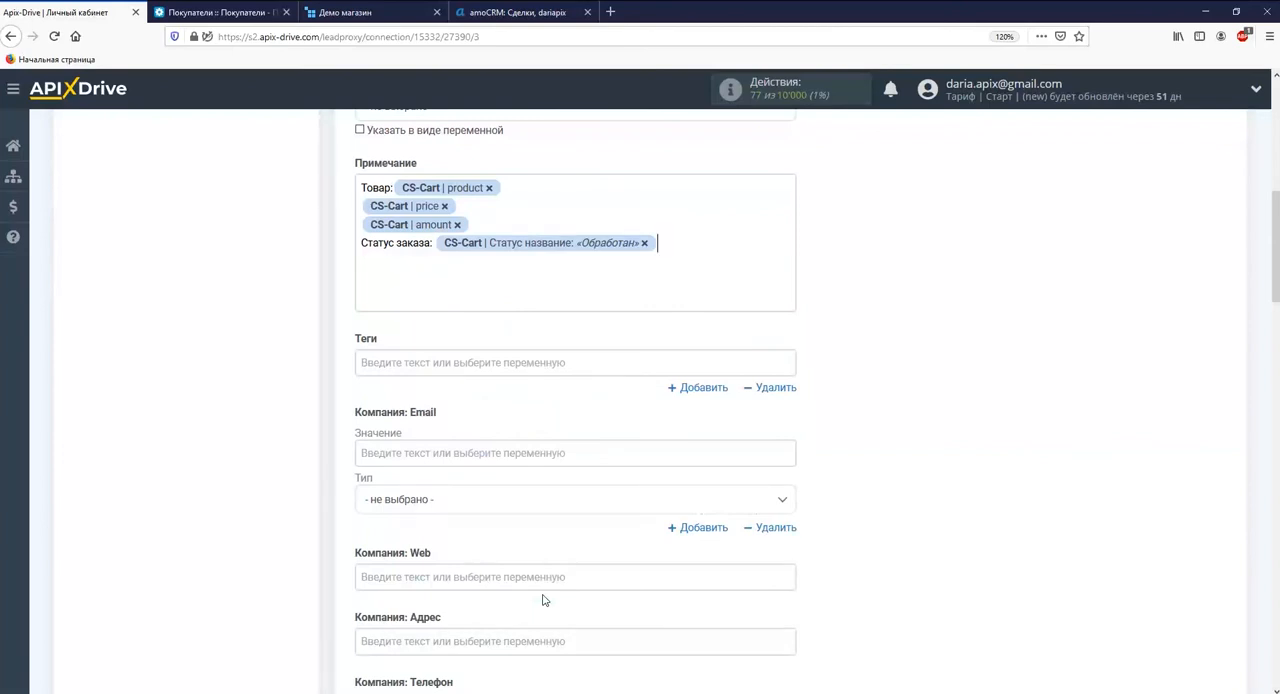
Continue from the reception settings to the test stage and send the test deal to AmoCRM
{"action": "scroll", "coordinate": [545, 600], "scroll_direction": "down", "scroll_amount": 5}
{"action": "scroll", "coordinate": [538, 592], "scroll_direction": "down", "scroll_amount": 15}
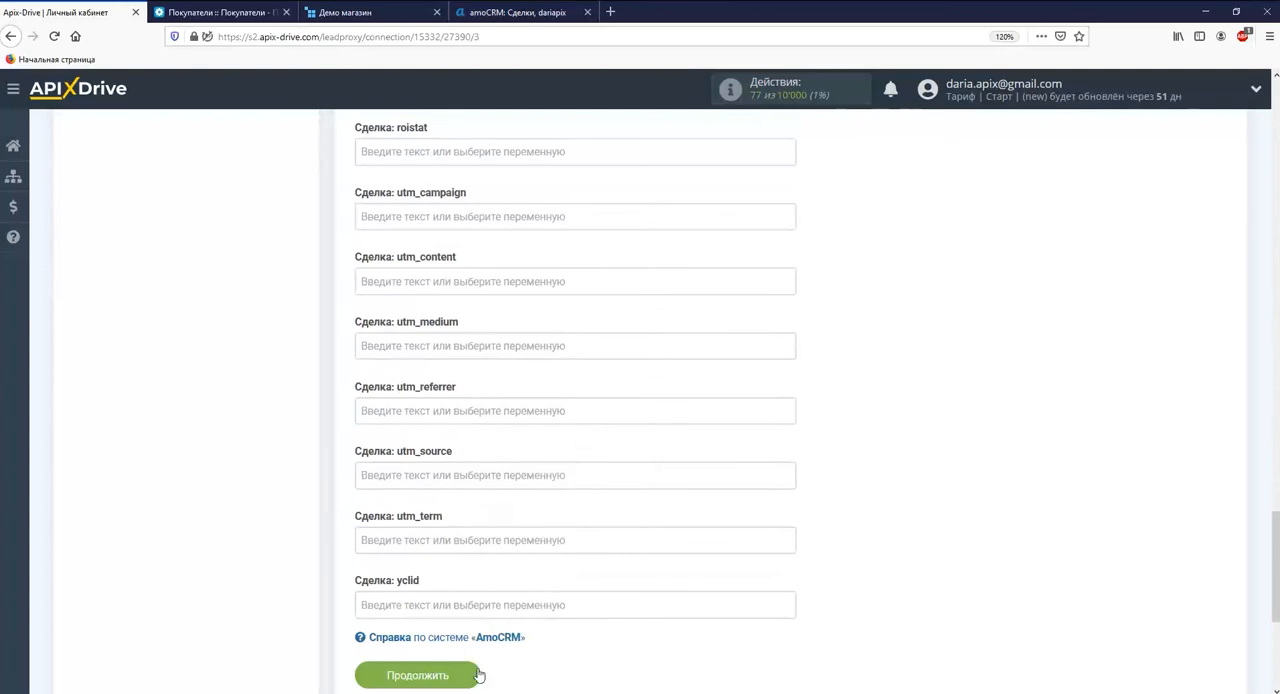
{"action": "left_click", "coordinate": [470, 678]}
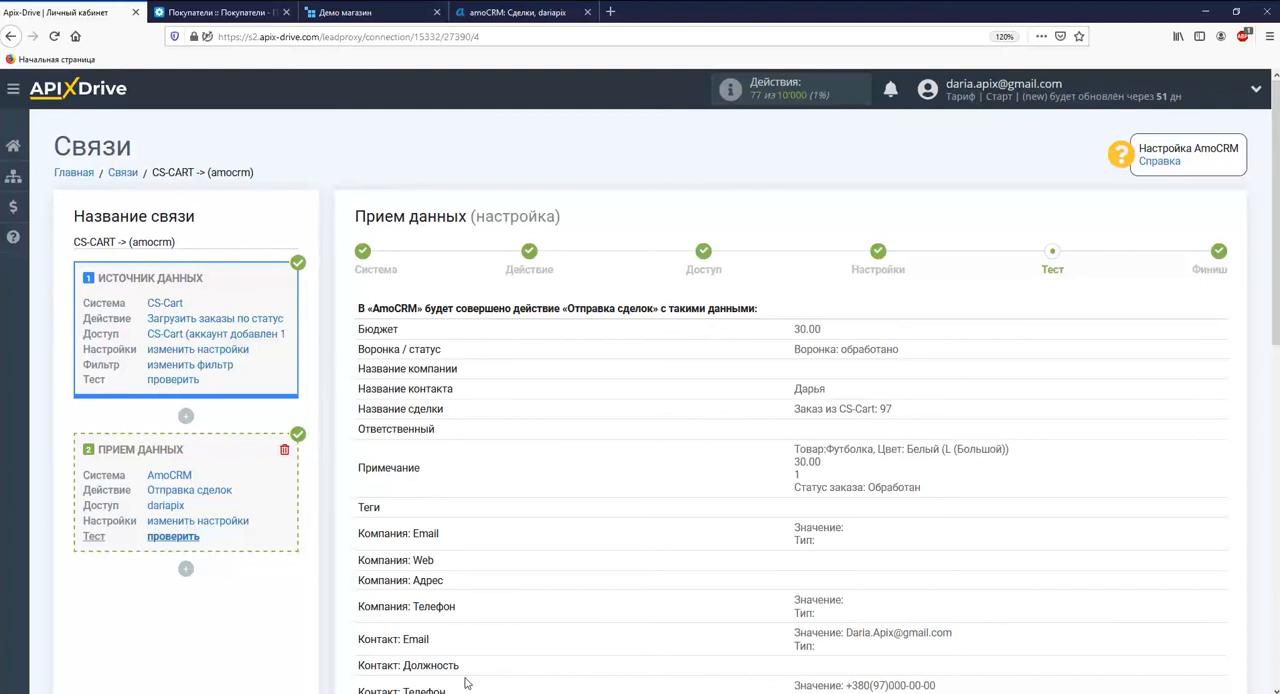
{"action": "scroll", "coordinate": [465, 683], "scroll_direction": "down", "scroll_amount": 10}
{"action": "left_click", "coordinate": [546, 348]}
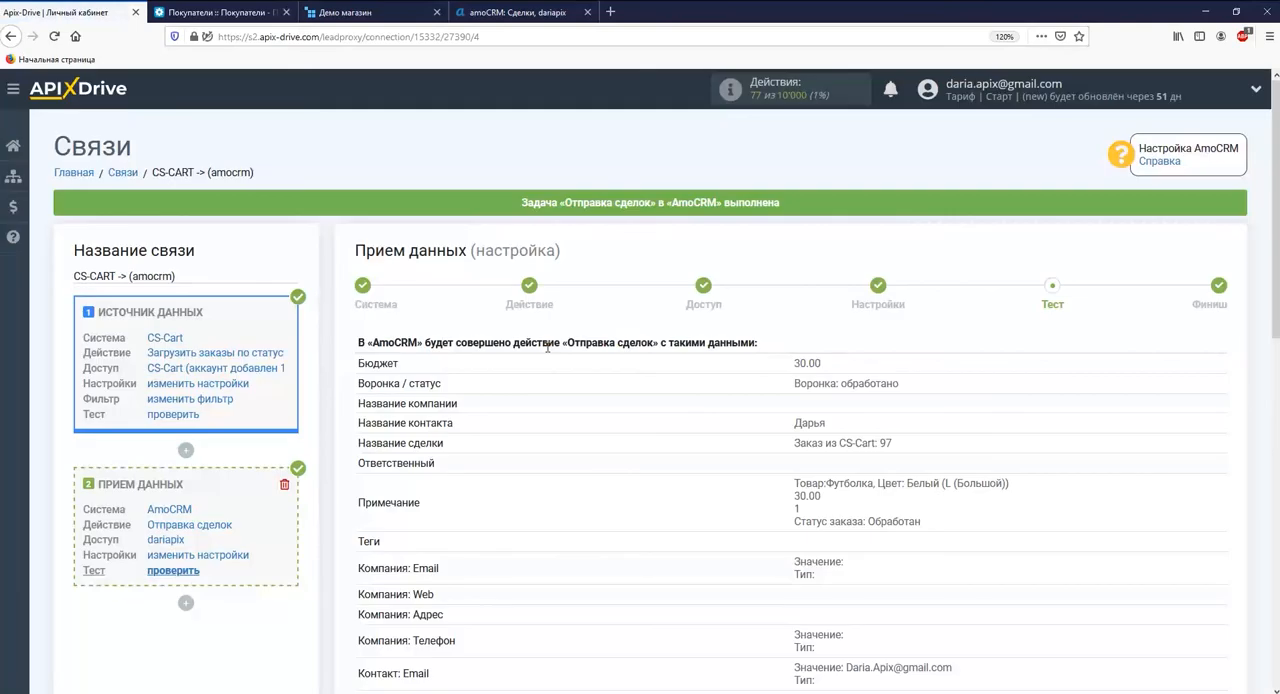
Switch to AmoCRM, reload the deals pipeline, and open the new CS-Cart order deal under "обработано" to check its data
{"action": "left_click", "coordinate": [484, 14]}
{"action": "left_click", "coordinate": [55, 37]}
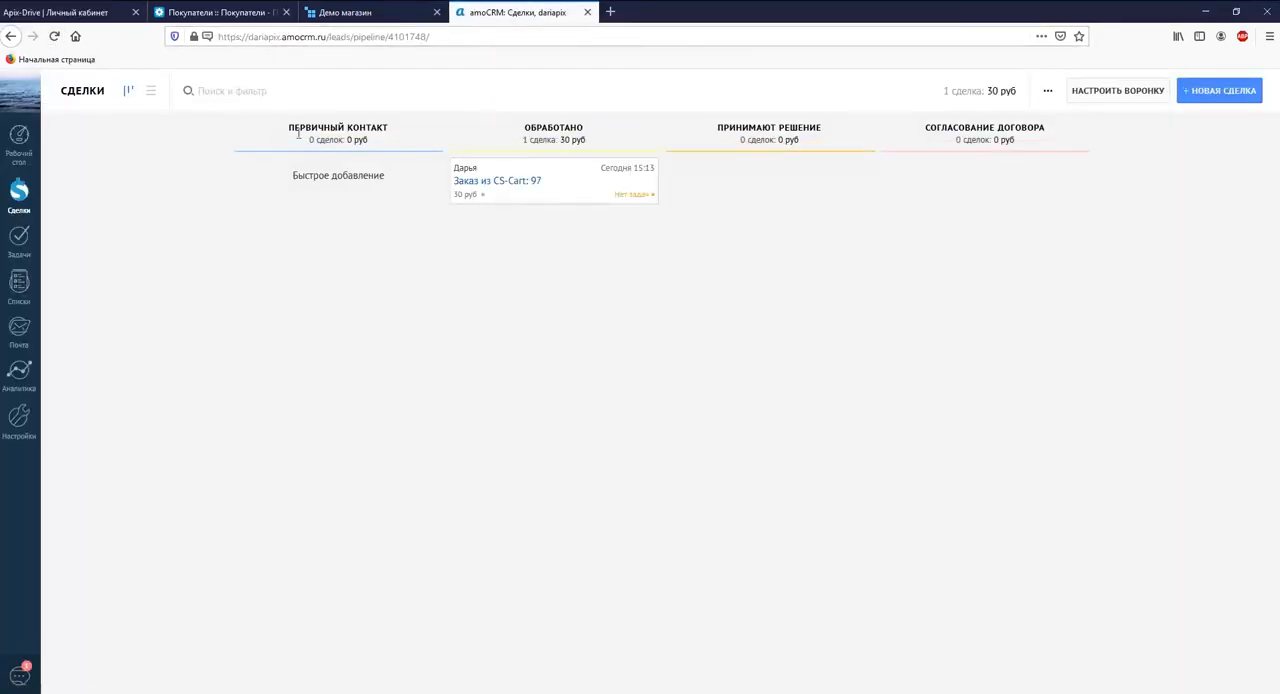
{"action": "left_click", "coordinate": [462, 184]}
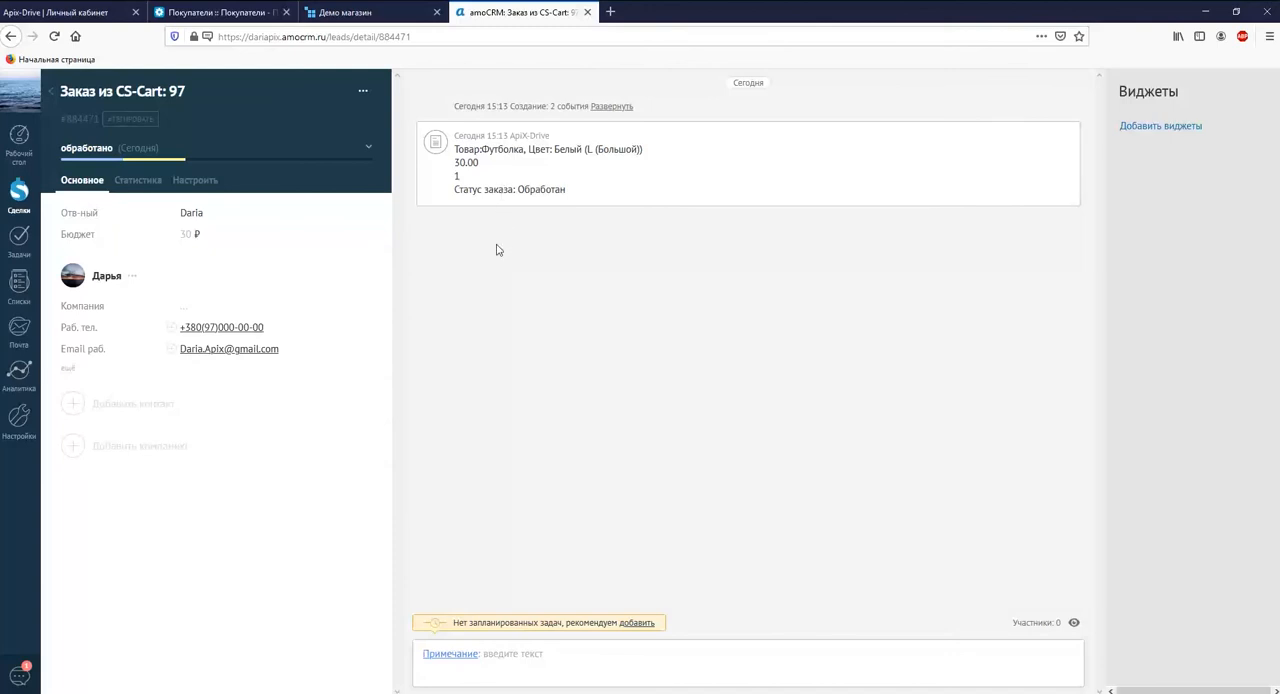
Return to ApiX-Drive, finish the data reception setup, and enable automatic updating of the connection
{"action": "left_click", "coordinate": [70, 12]}
{"action": "scroll", "coordinate": [632, 348], "scroll_direction": "down", "scroll_amount": 10}
{"action": "left_click", "coordinate": [1158, 378]}
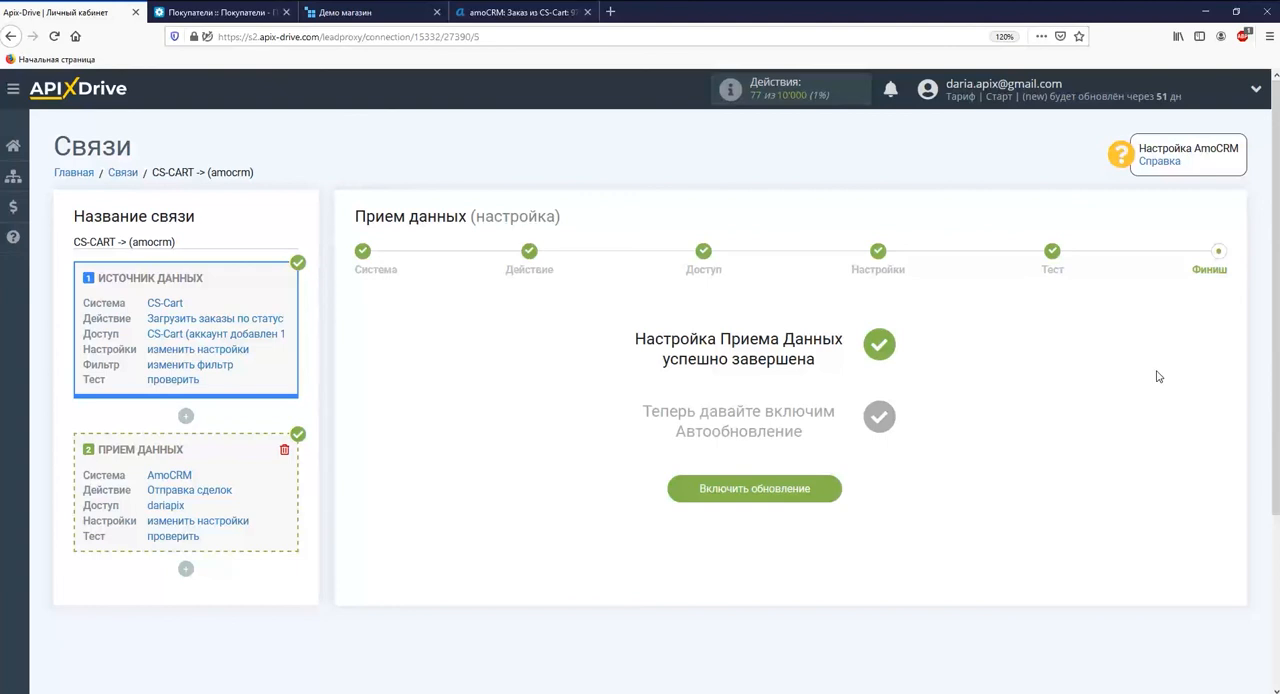
{"action": "left_click", "coordinate": [826, 487]}
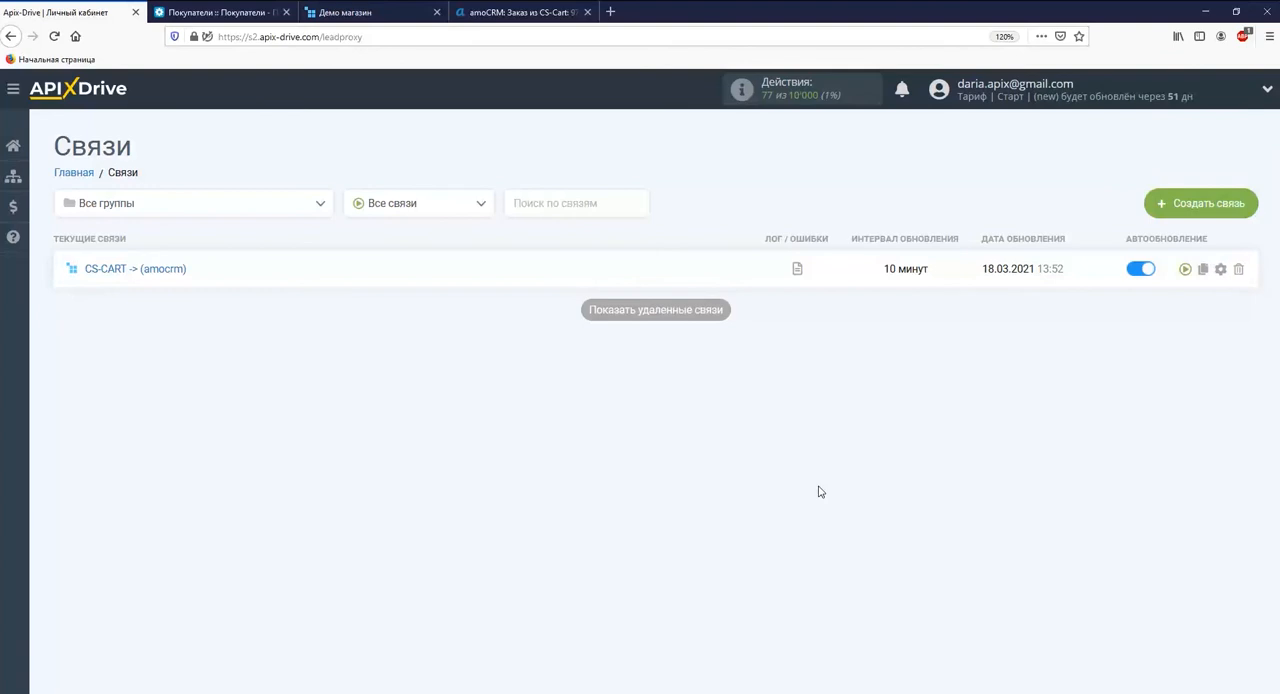
Set the update interval of the CS-CART -> (amocrm) connection to 5 minutes and save its settings
{"action": "left_click", "coordinate": [1220, 268]}
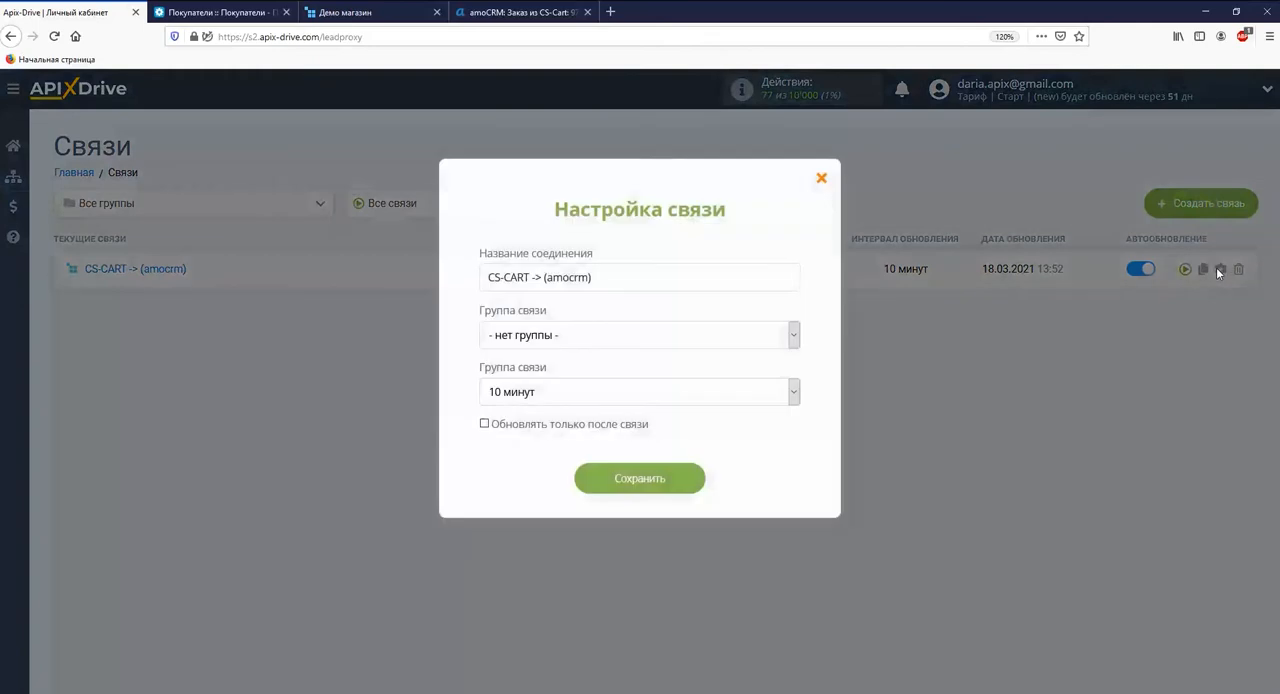
{"action": "left_click", "coordinate": [793, 392]}
{"action": "left_click", "coordinate": [610, 424]}
{"action": "left_click", "coordinate": [636, 480]}
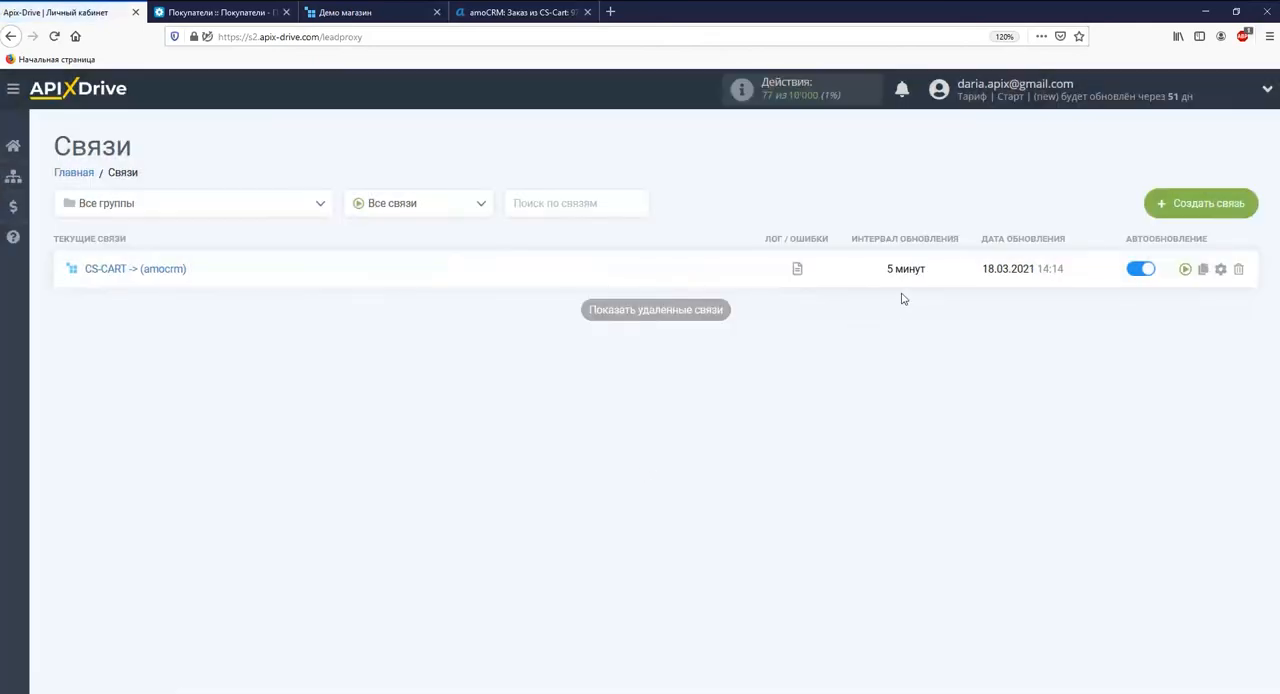